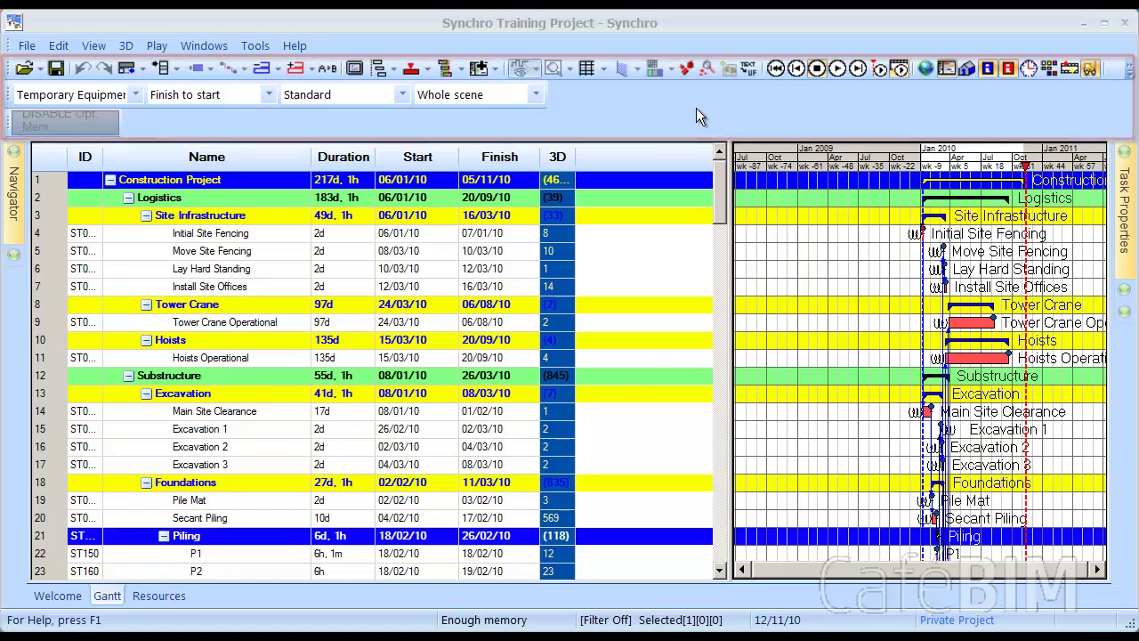
- Untick Performance in the toolbar context menu to hide that toolbar
{"action": "right_click", "coordinate": [647, 101]}
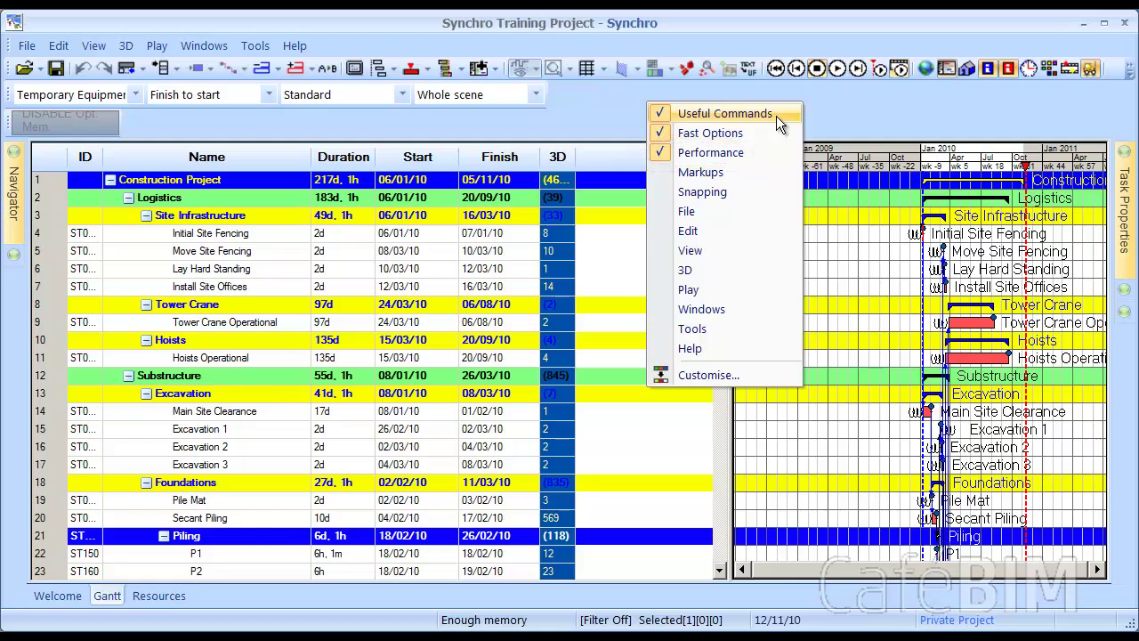
{"action": "left_click", "coordinate": [658, 152]}
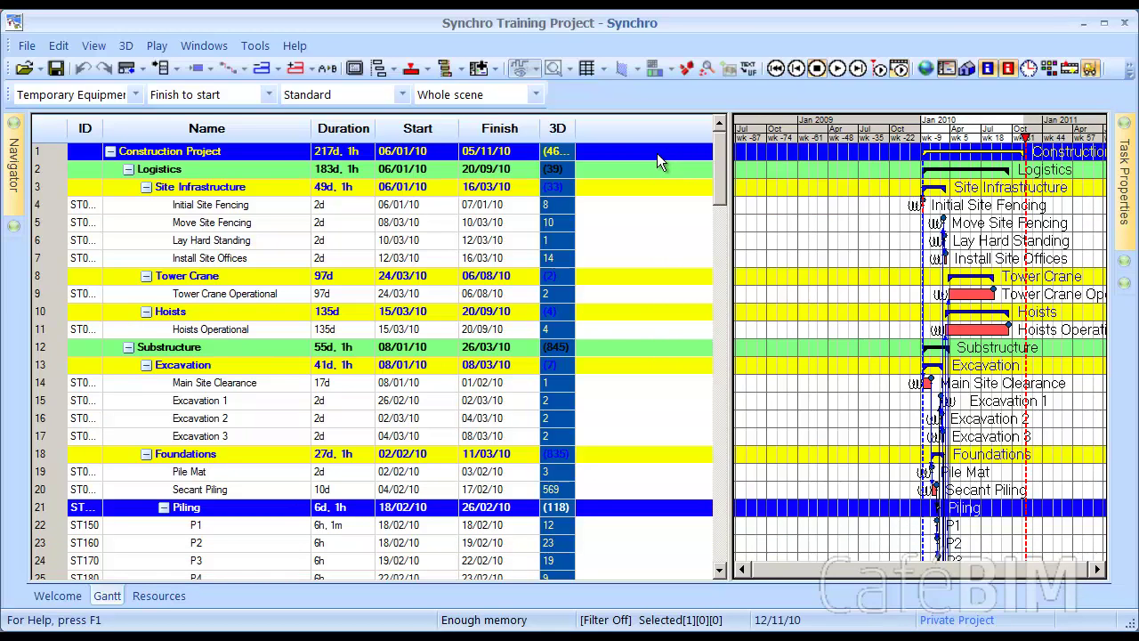
{"action": "left_click", "coordinate": [59, 45]}
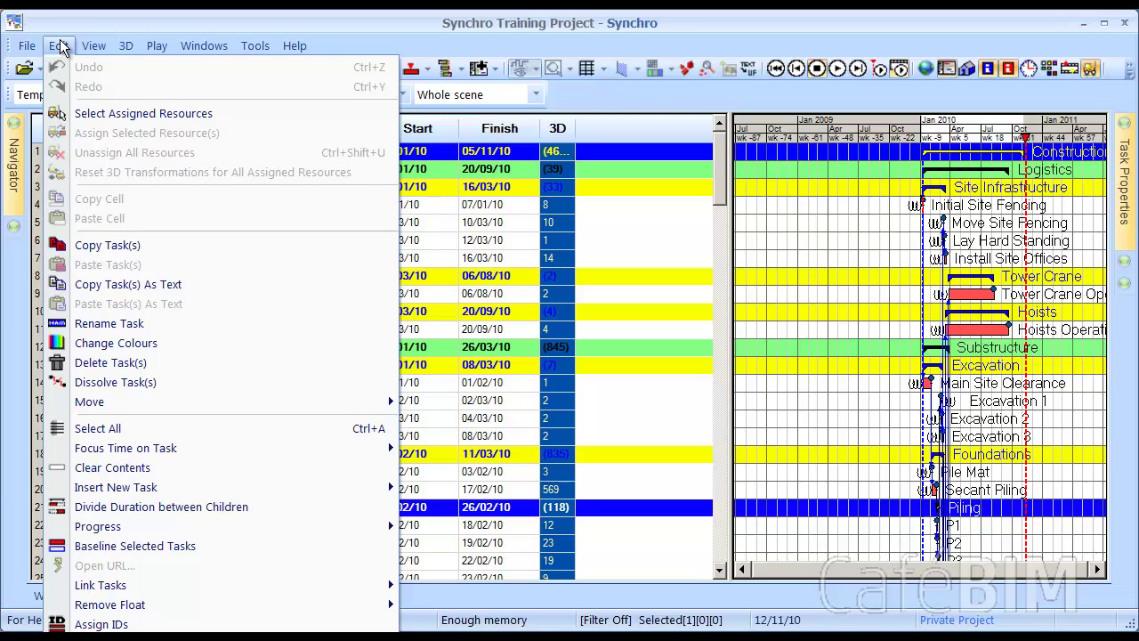
- Turn on the Edit toolbar and dock it on its own third row under the top toolbars
{"action": "right_click", "coordinate": [621, 102]}
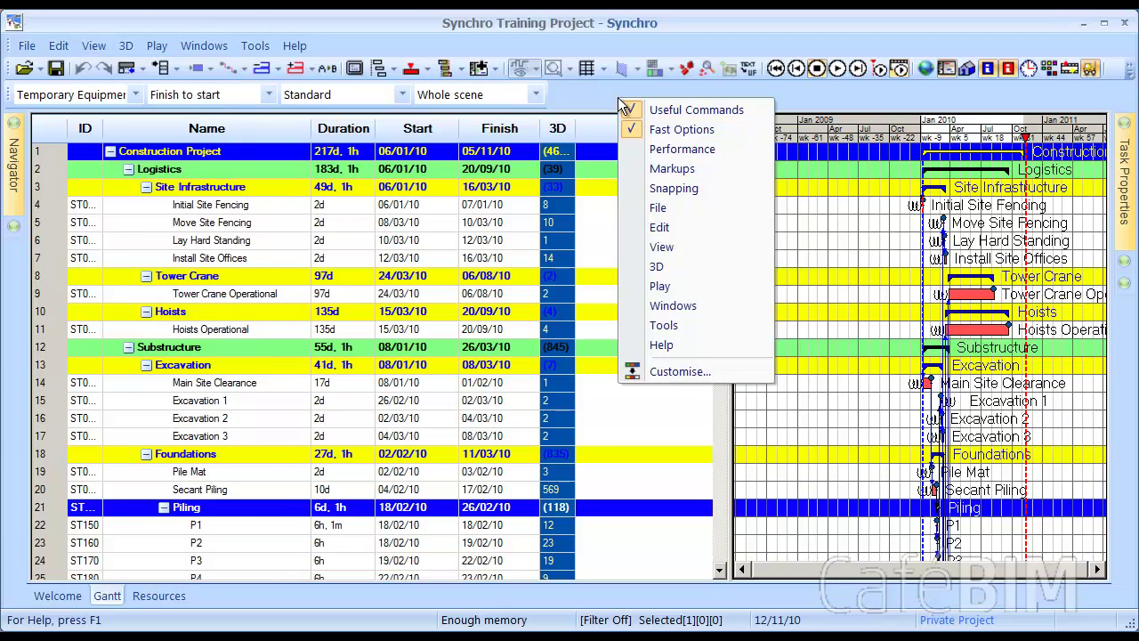
{"action": "left_click", "coordinate": [679, 228]}
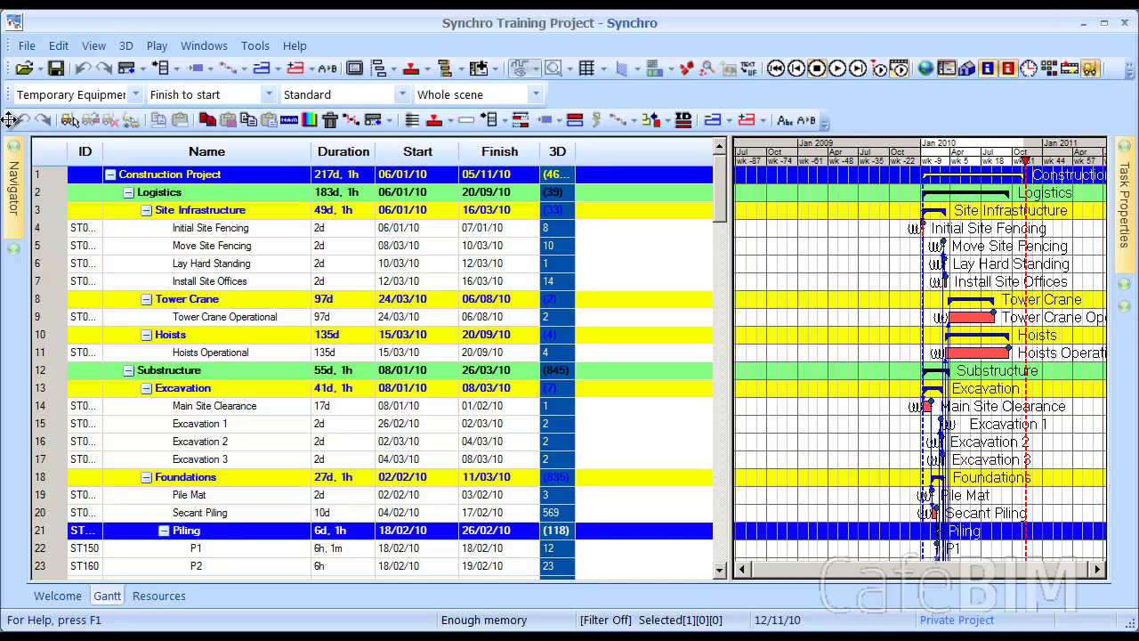
{"action": "left_click_drag", "start_coordinate": [8, 119], "coordinate": [432, 600]}
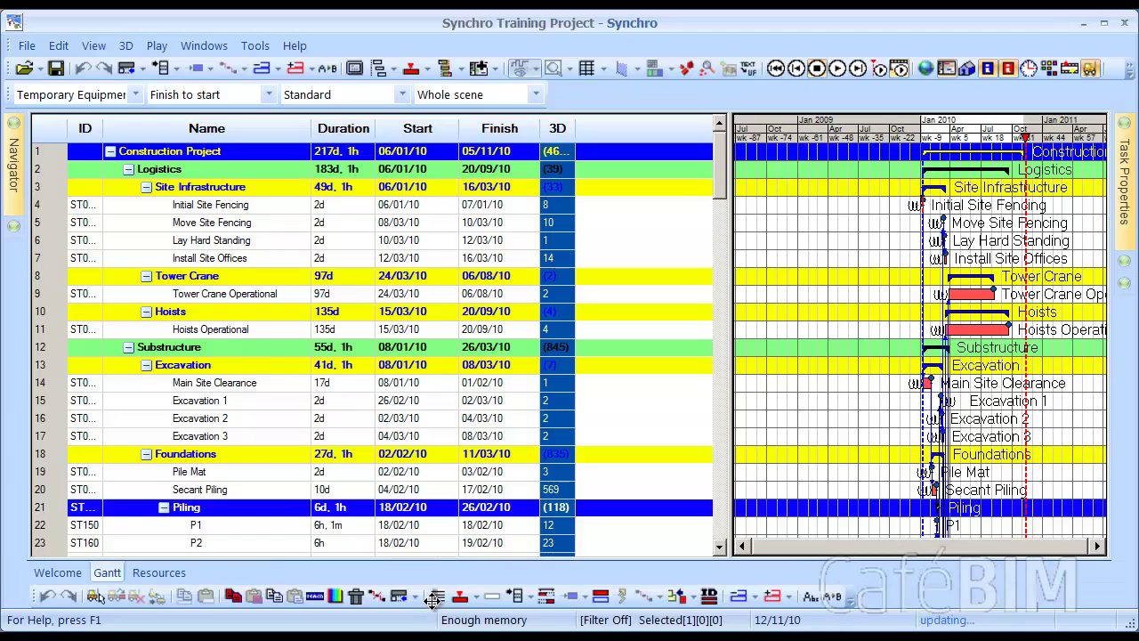
{"action": "left_click_drag", "start_coordinate": [31, 596], "coordinate": [552, 100]}
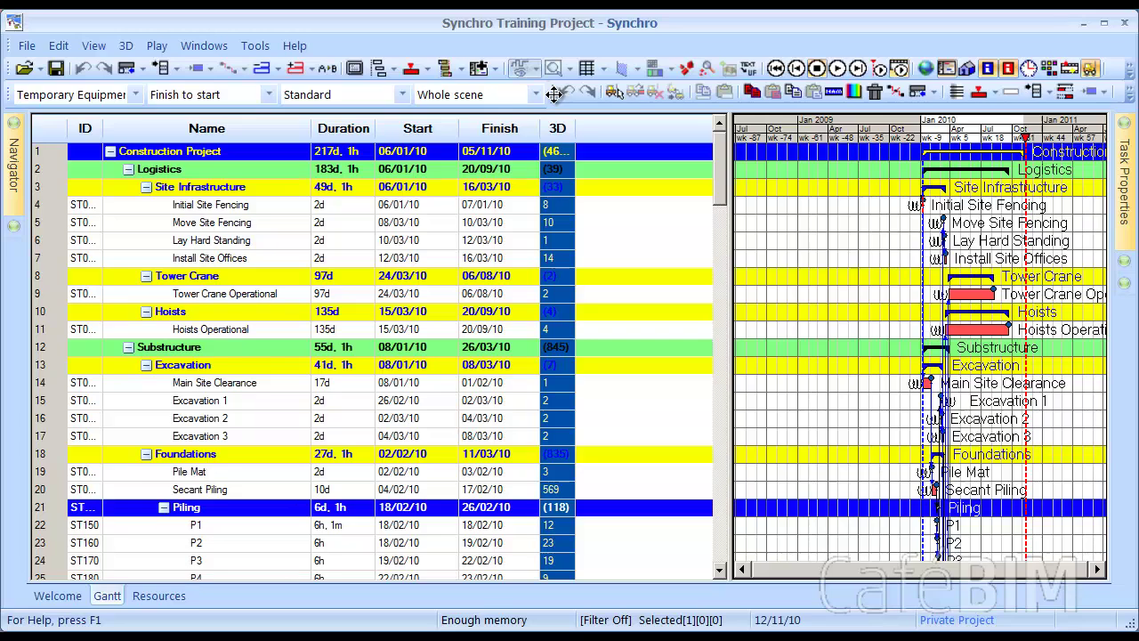
{"action": "left_click_drag", "start_coordinate": [553, 95], "coordinate": [674, 105]}
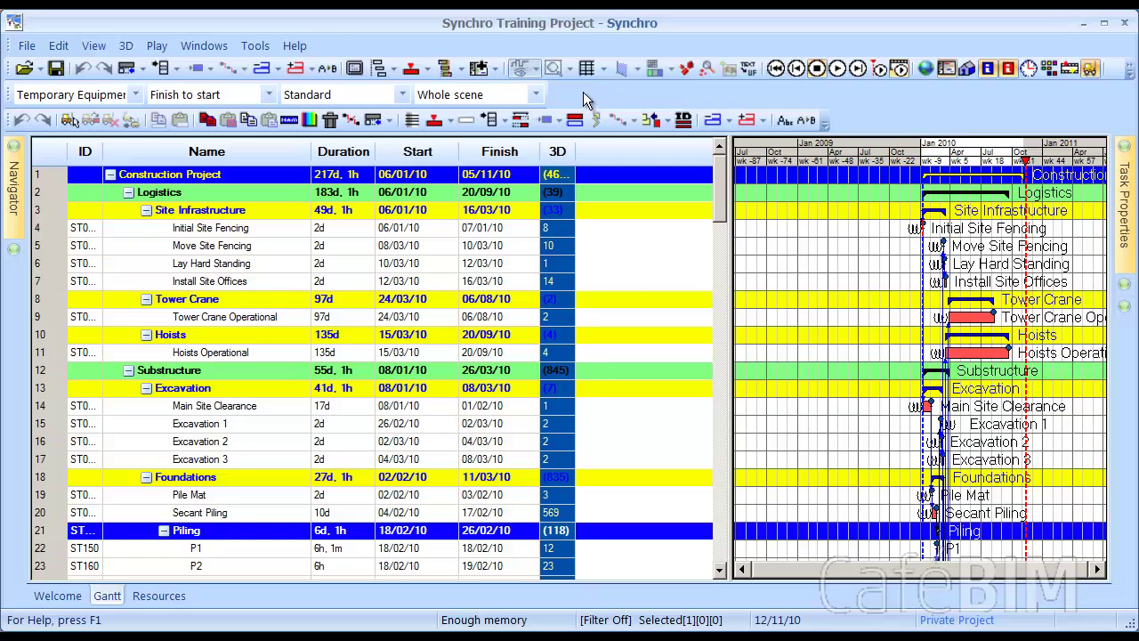
{"action": "left_click", "coordinate": [213, 45]}
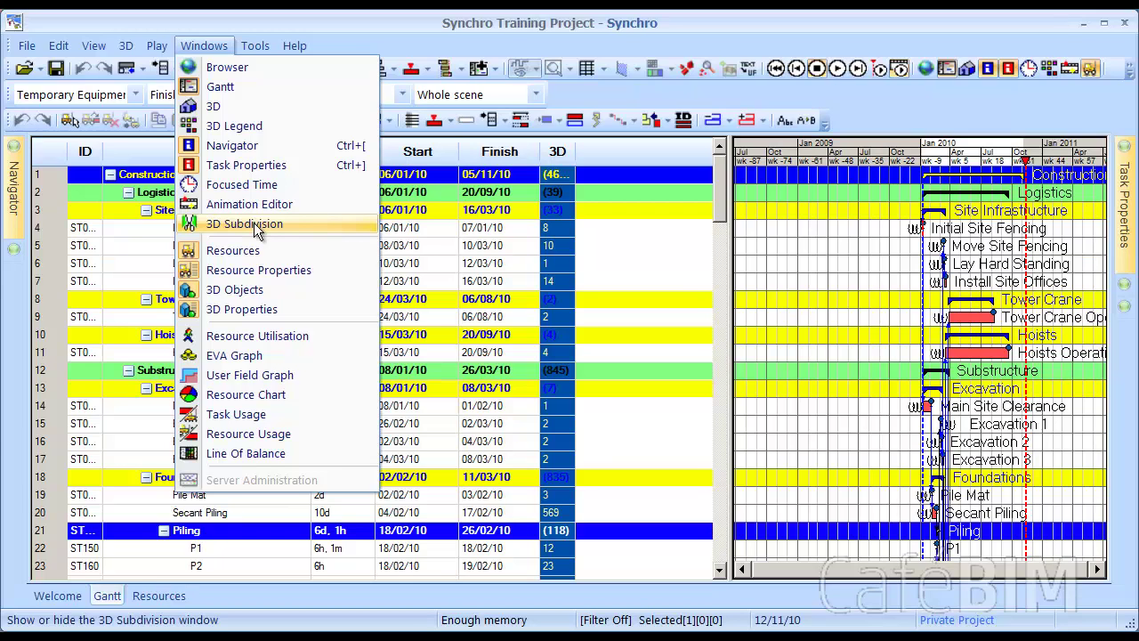
- Tick Windows in the toolbar context menu to display the Windows toolbar
{"action": "right_click", "coordinate": [614, 100]}
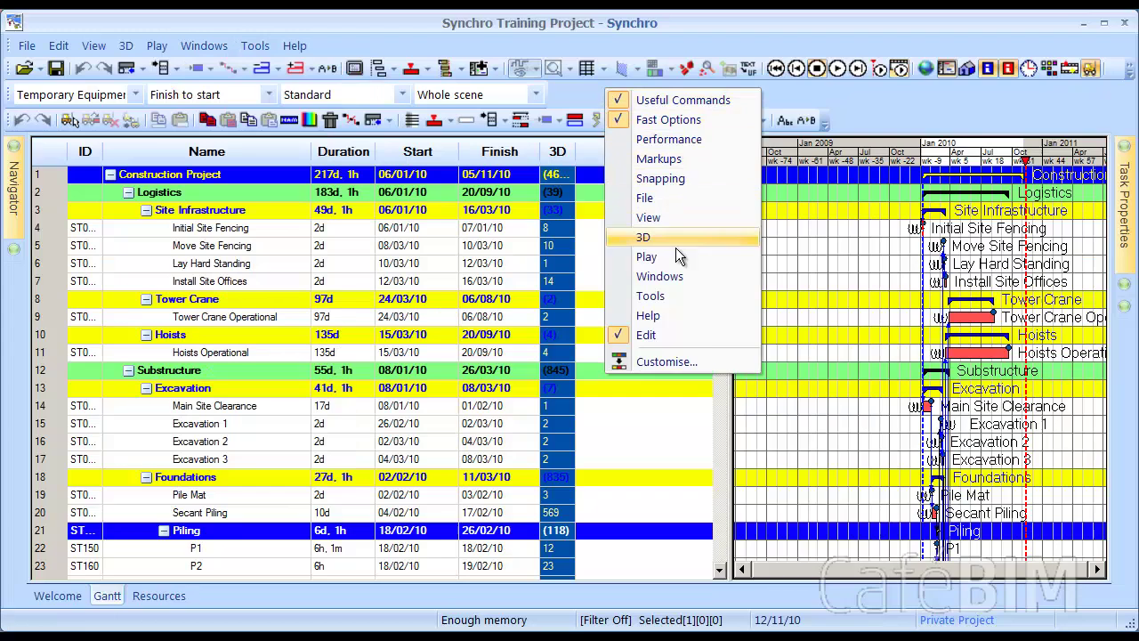
{"action": "left_click", "coordinate": [680, 276]}
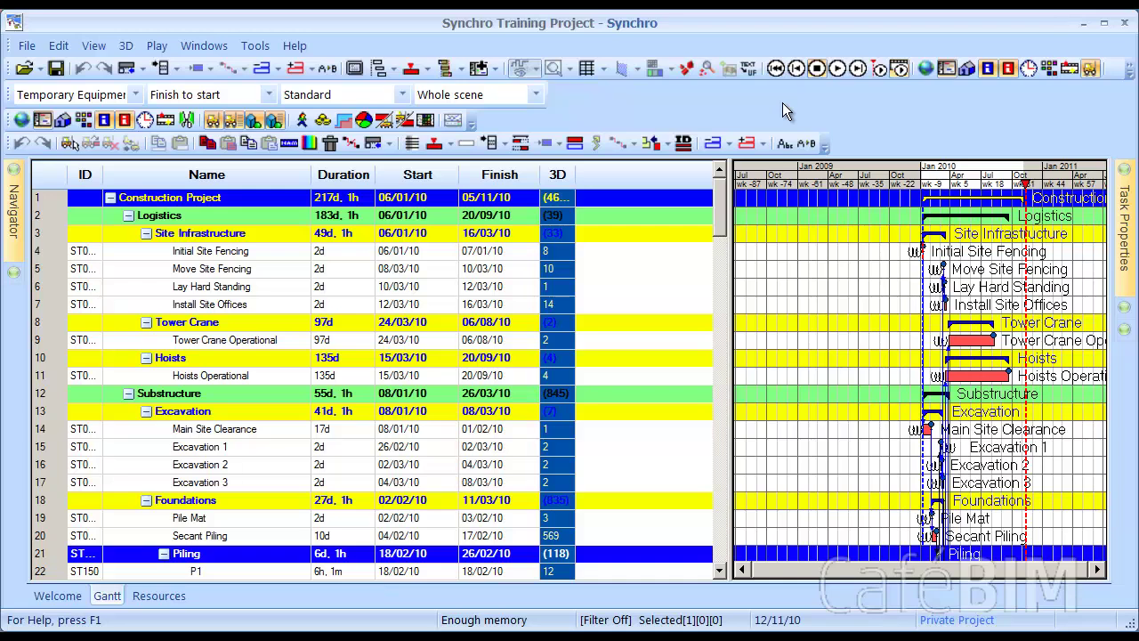
- Through Customise..., drag the 3D Subdivision command onto the main toolbar
{"action": "right_click", "coordinate": [782, 103]}
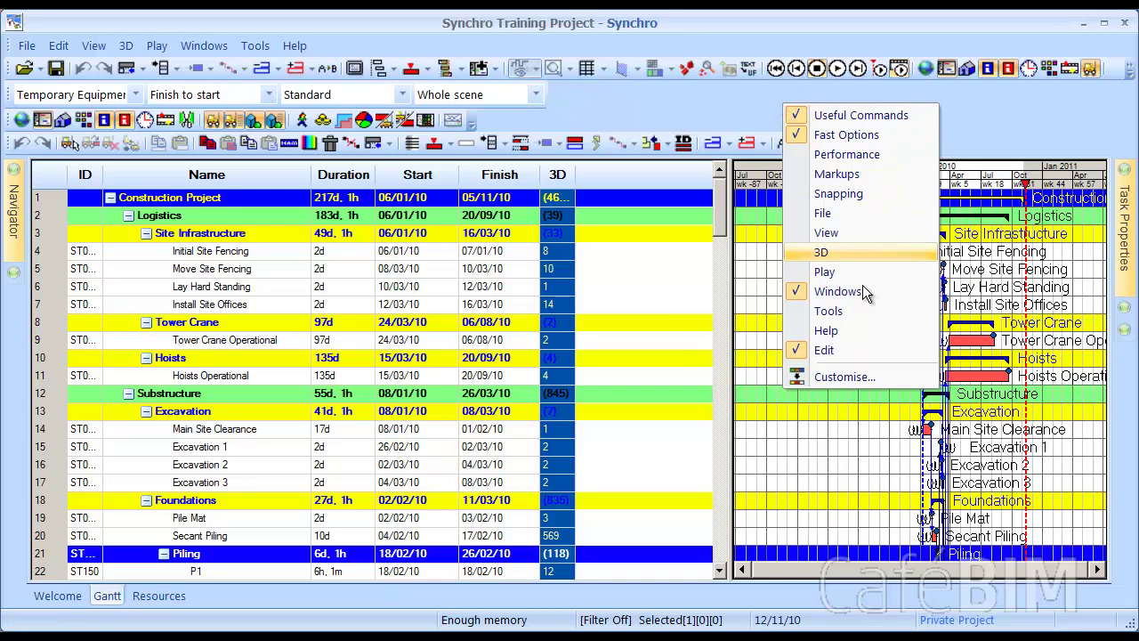
{"action": "left_click", "coordinate": [852, 378]}
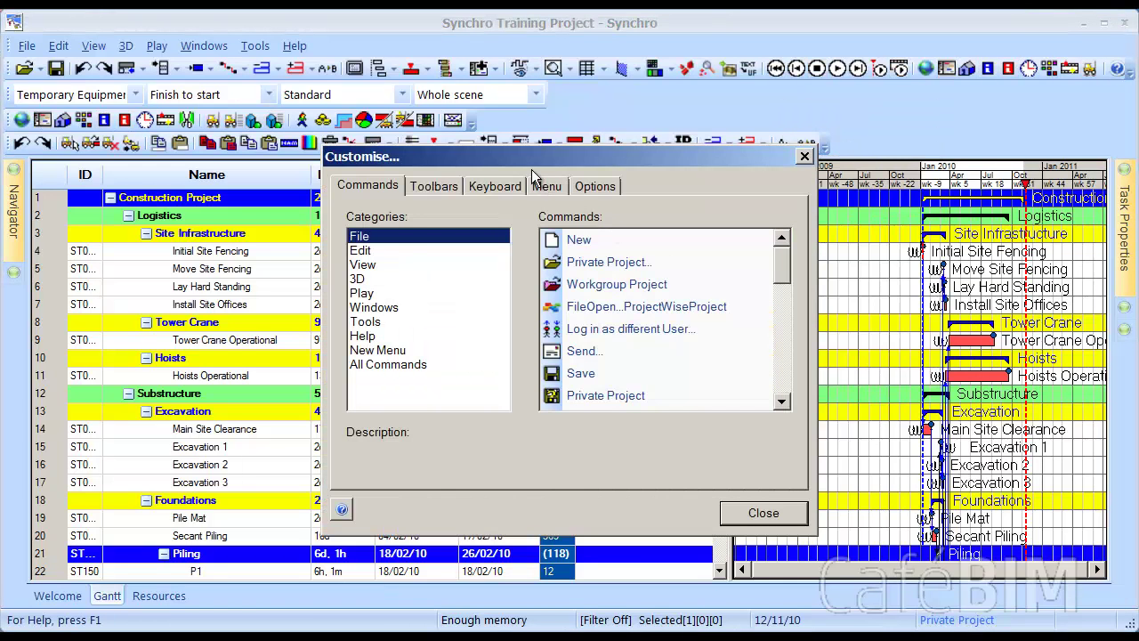
{"action": "left_click_drag", "start_coordinate": [525, 159], "coordinate": [512, 191]}
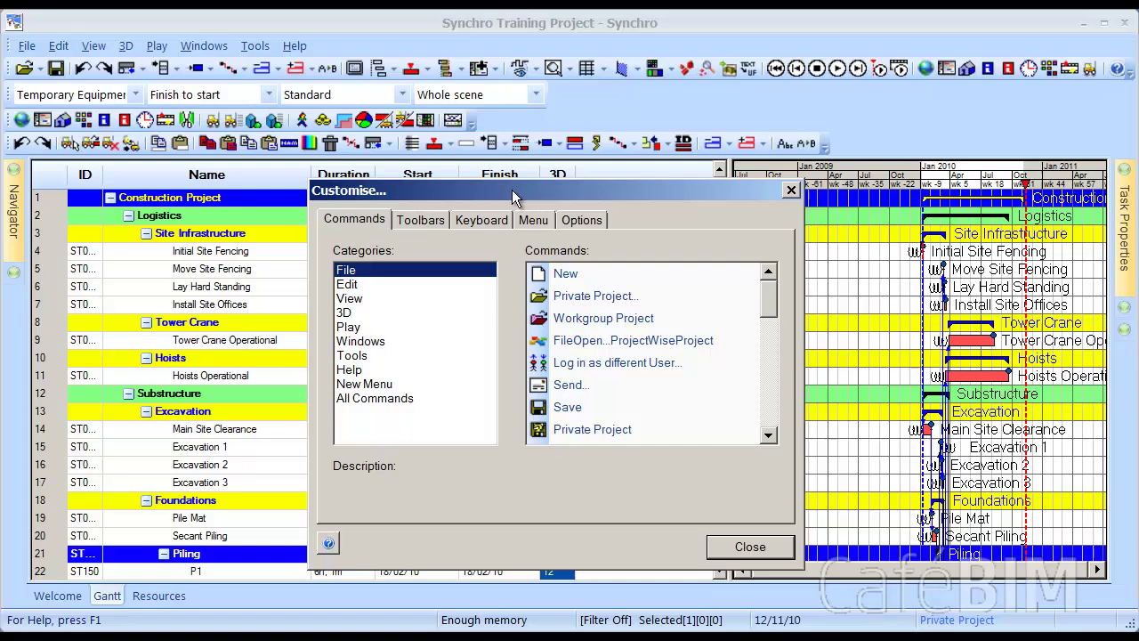
{"action": "left_click", "coordinate": [187, 123]}
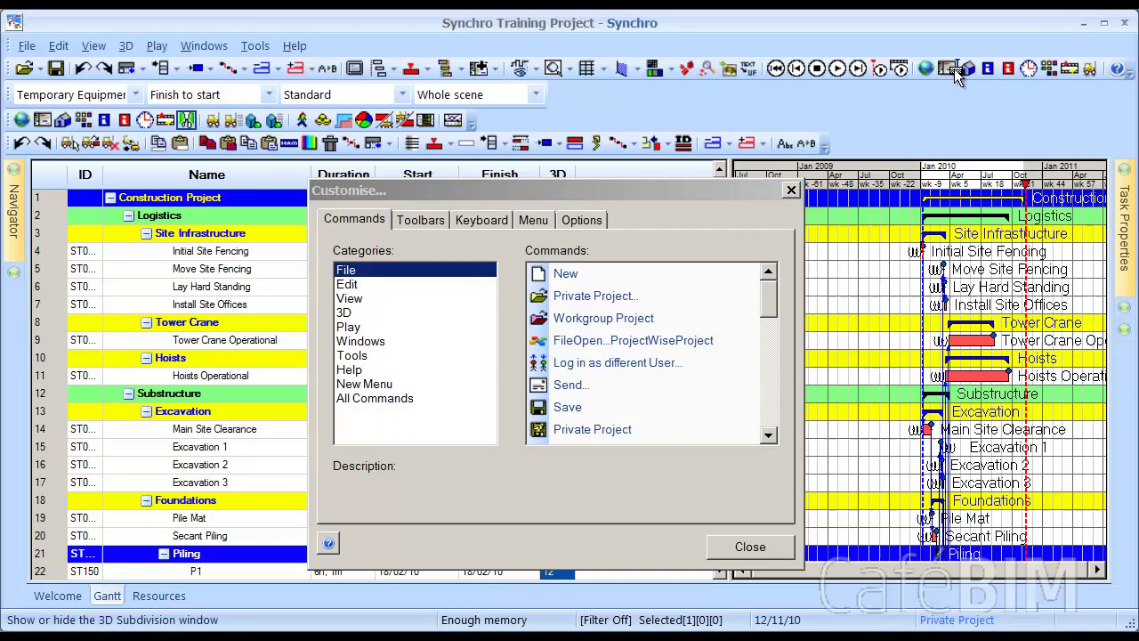
{"action": "left_click_drag", "start_coordinate": [954, 68], "coordinate": [954, 68]}
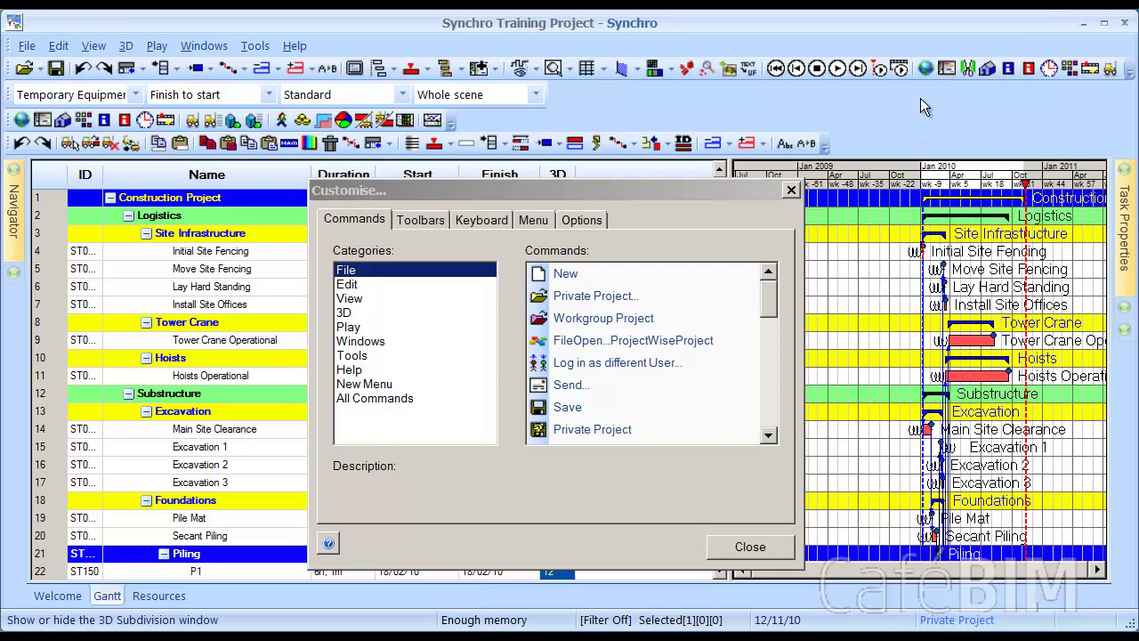
- Close the customisation dialog, then float the Windows toolbar and close it
{"action": "left_click", "coordinate": [751, 546]}
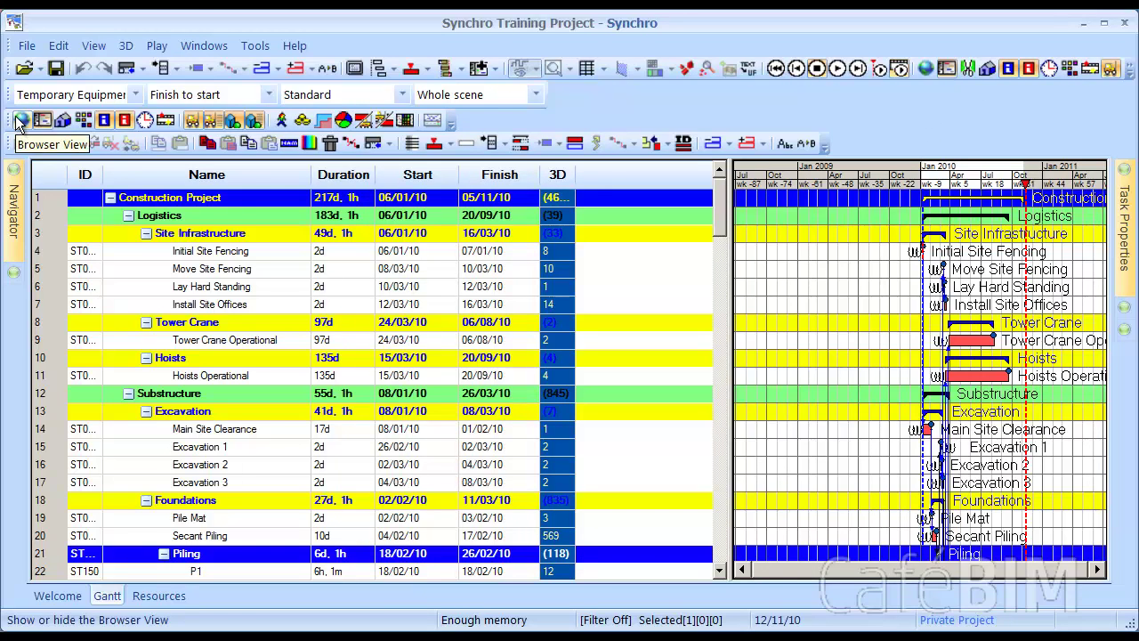
{"action": "left_click_drag", "start_coordinate": [7, 119], "coordinate": [205, 301]}
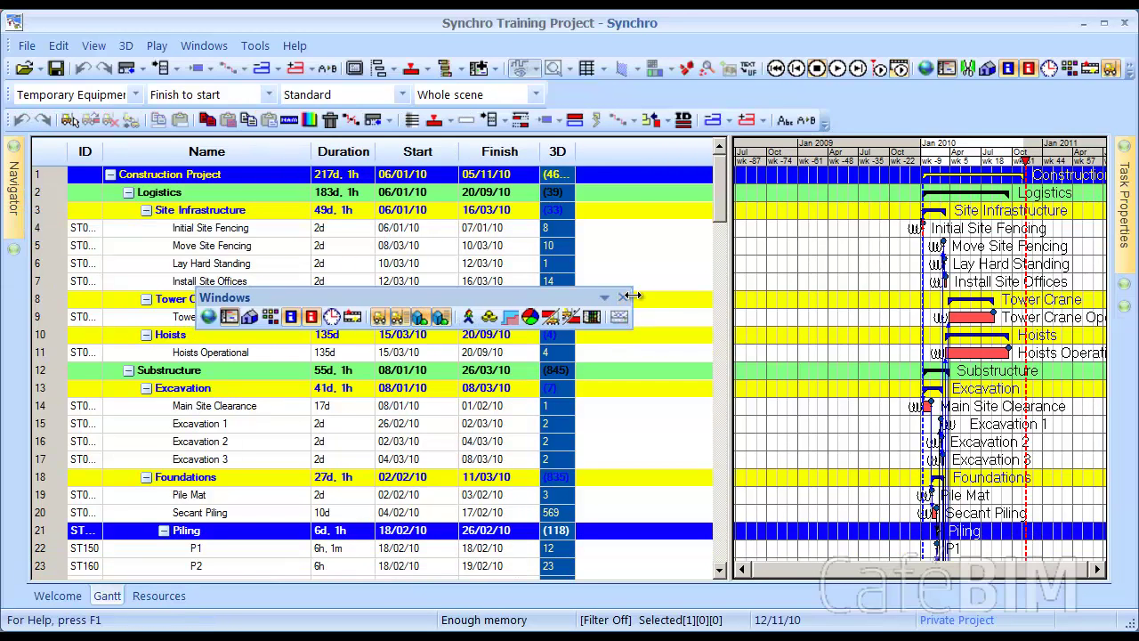
{"action": "left_click", "coordinate": [623, 298]}
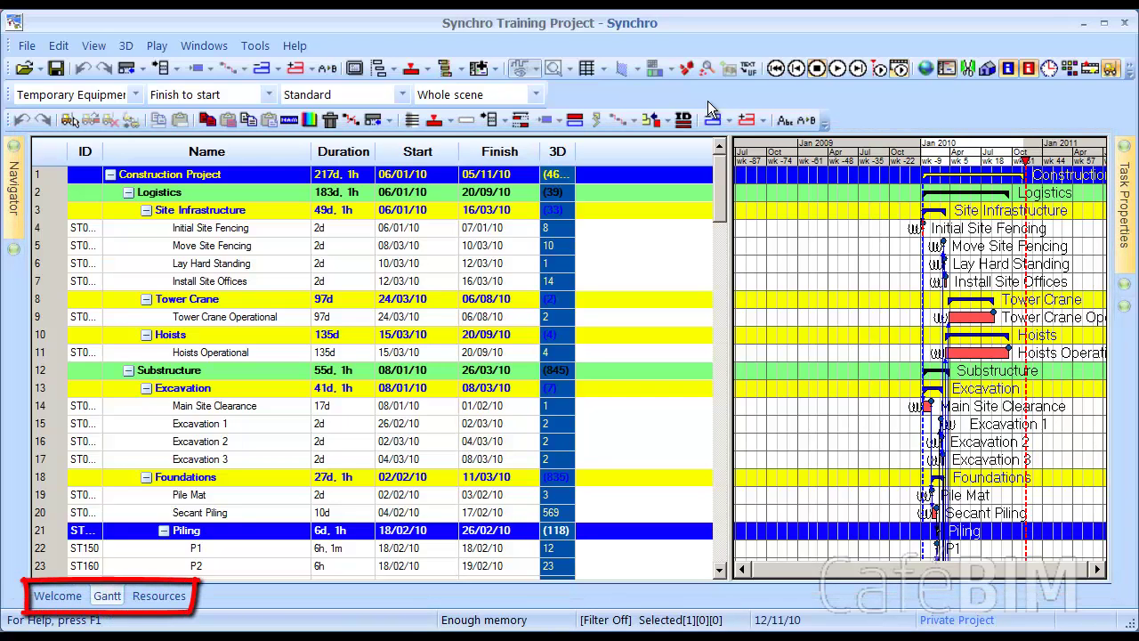
- Back on the Gantt tab, drag the Name/Duration header border left to narrow Name
{"action": "left_click", "coordinate": [60, 596]}
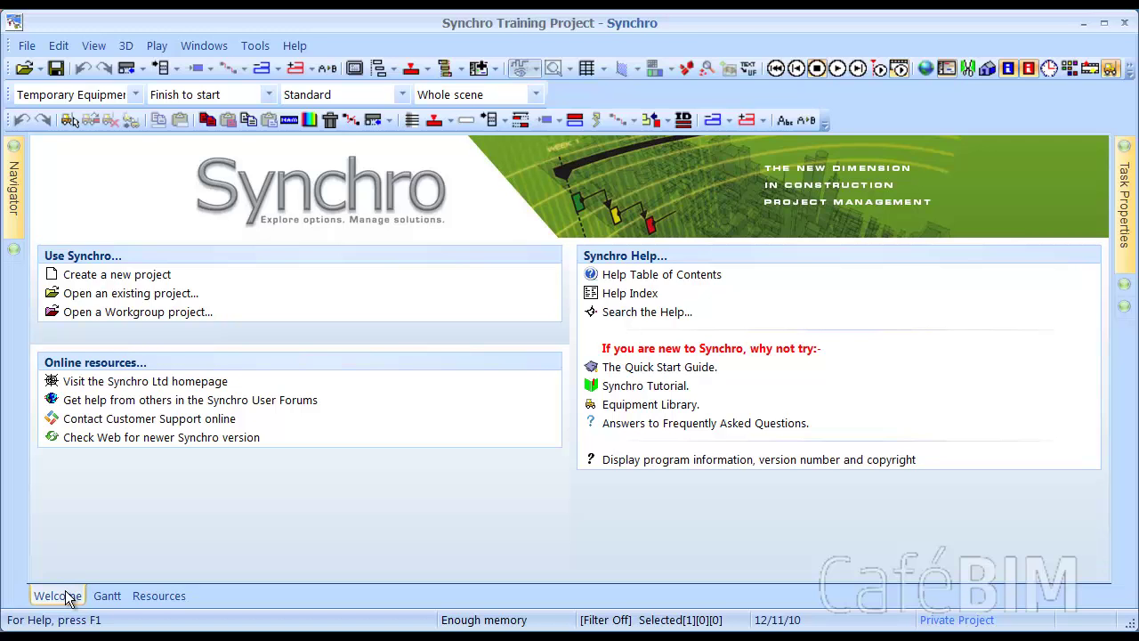
{"action": "left_click", "coordinate": [107, 596]}
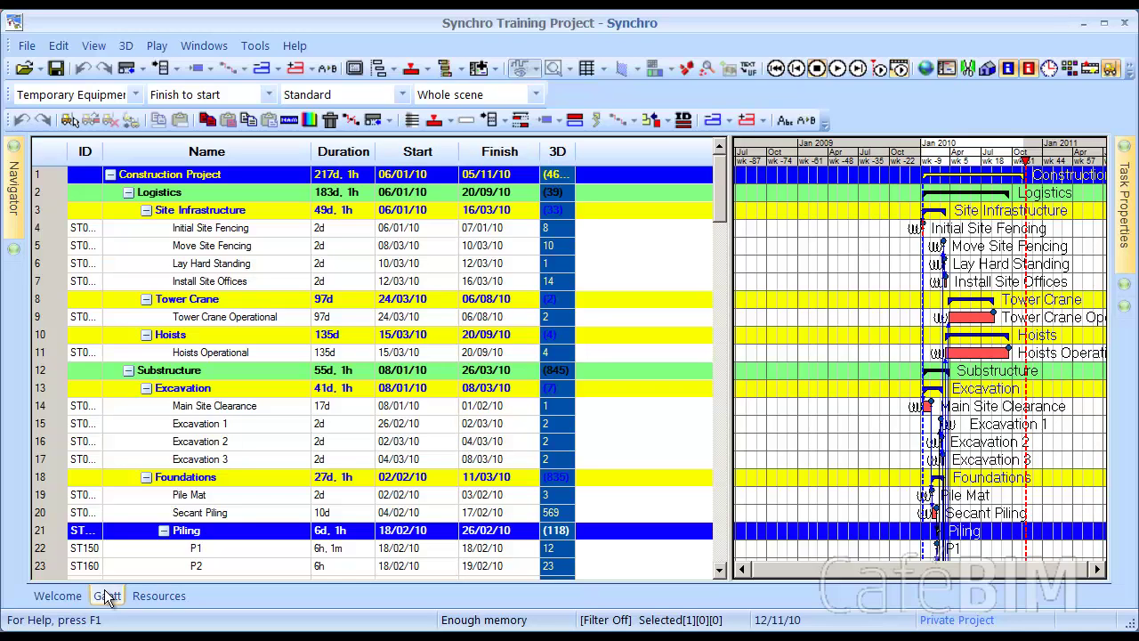
{"action": "left_click_drag", "start_coordinate": [310, 153], "coordinate": [297, 159]}
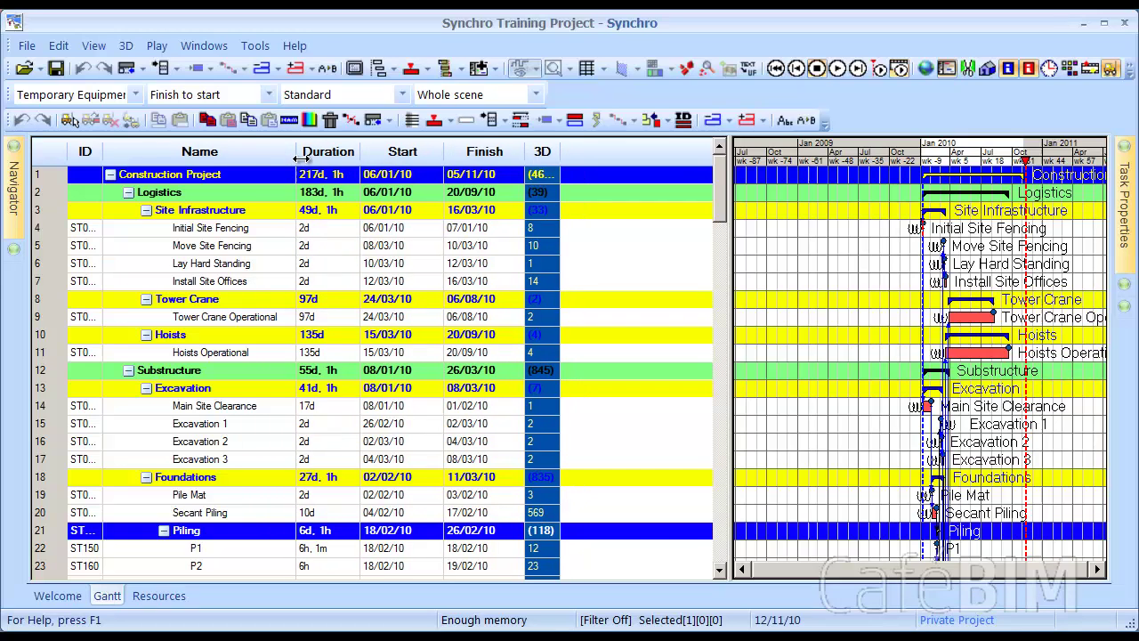
{"action": "left_click_drag", "start_coordinate": [297, 157], "coordinate": [267, 157]}
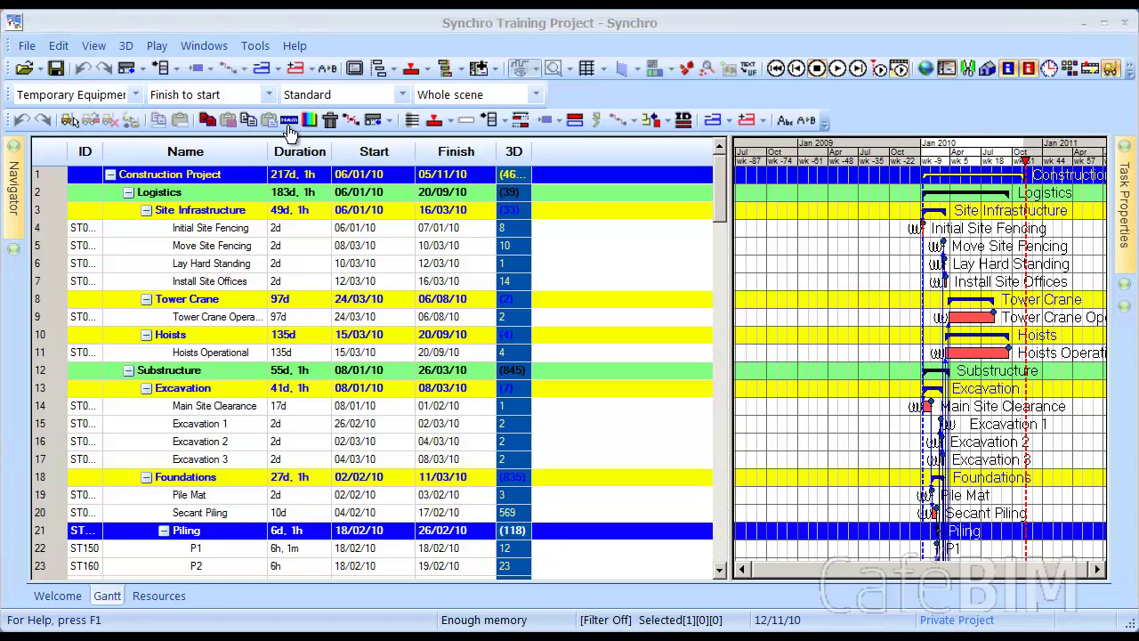
- In Options > General, use Short dates in 12H Clock (HH:MM AM/PM) MM/DD/YY, without time of day
{"action": "left_click", "coordinate": [255, 45]}
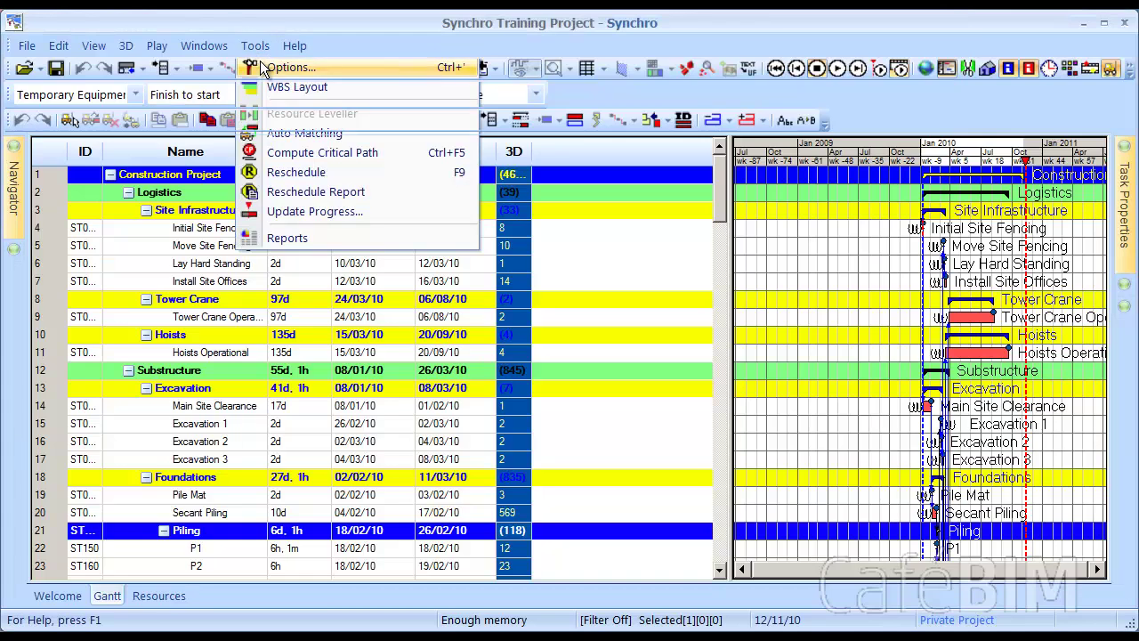
{"action": "left_click", "coordinate": [263, 68]}
{"action": "left_click", "coordinate": [194, 66]}
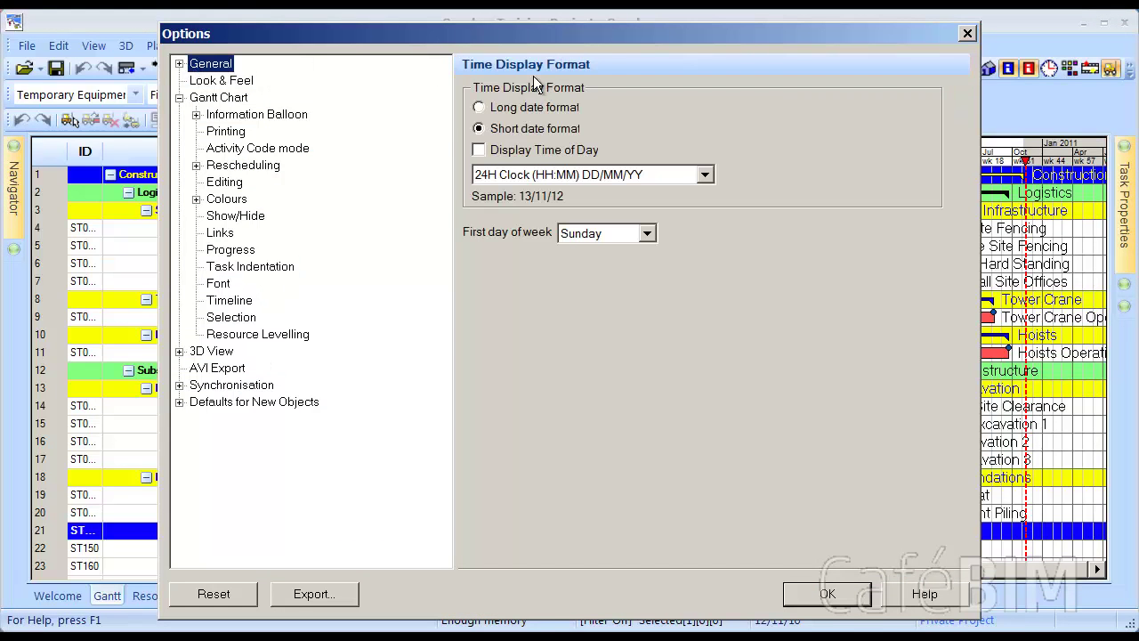
{"action": "left_click", "coordinate": [479, 107]}
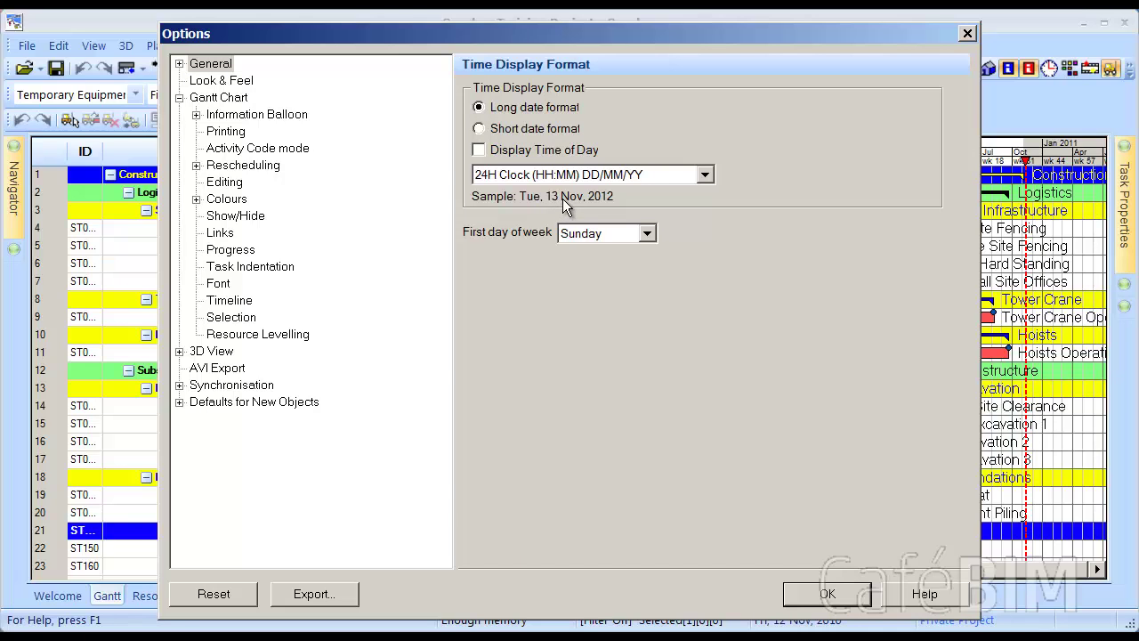
{"action": "left_click", "coordinate": [481, 130]}
{"action": "left_click", "coordinate": [636, 174]}
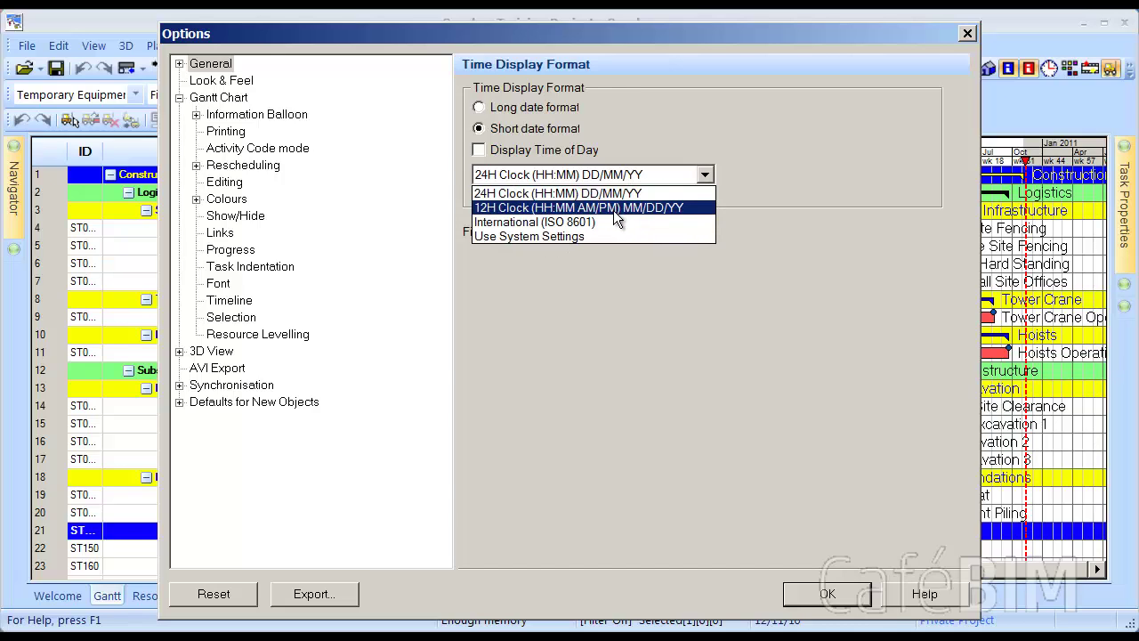
{"action": "left_click", "coordinate": [615, 210]}
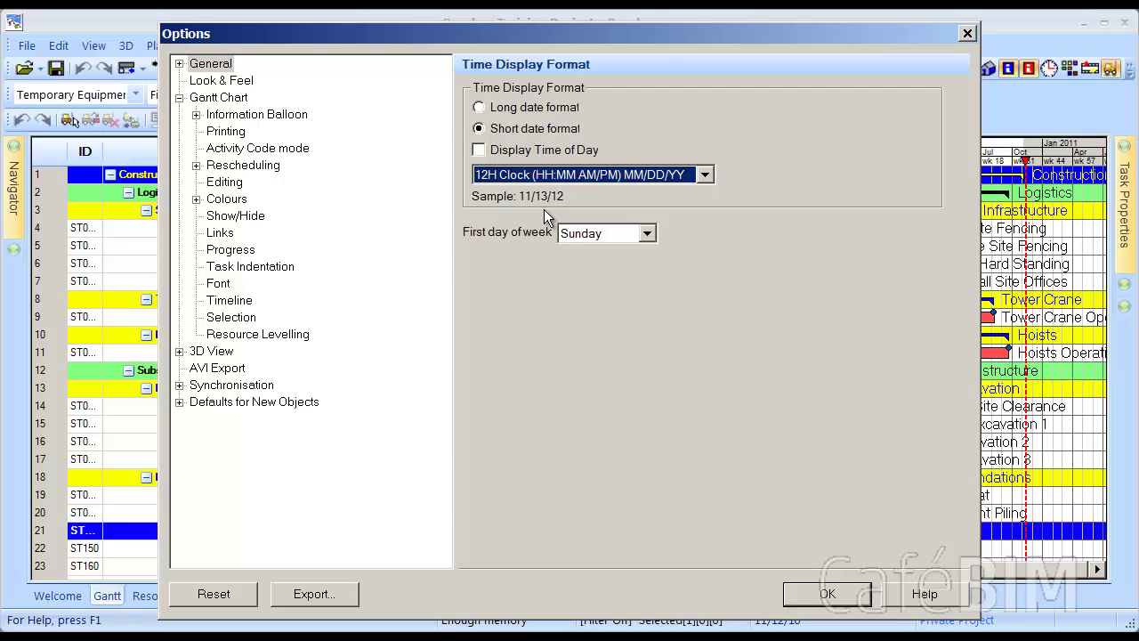
{"action": "left_click", "coordinate": [480, 150]}
{"action": "left_click", "coordinate": [480, 149]}
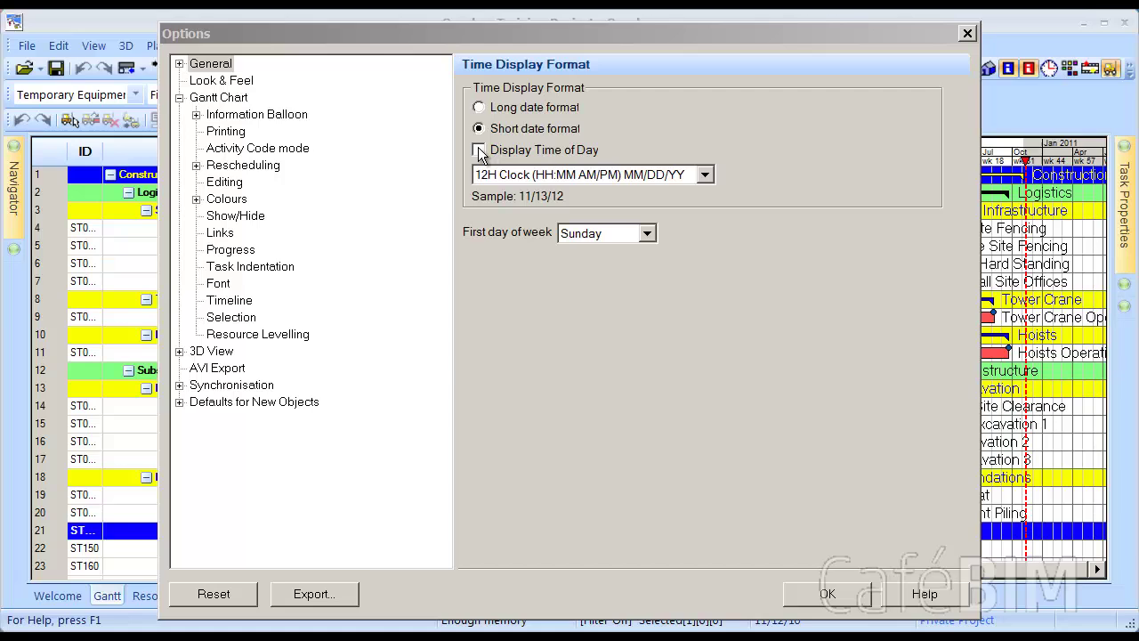
- Set Duration Display Format to Concise with Weeks/Days units, giving samples like 4w, 2d
{"action": "left_click", "coordinate": [180, 64]}
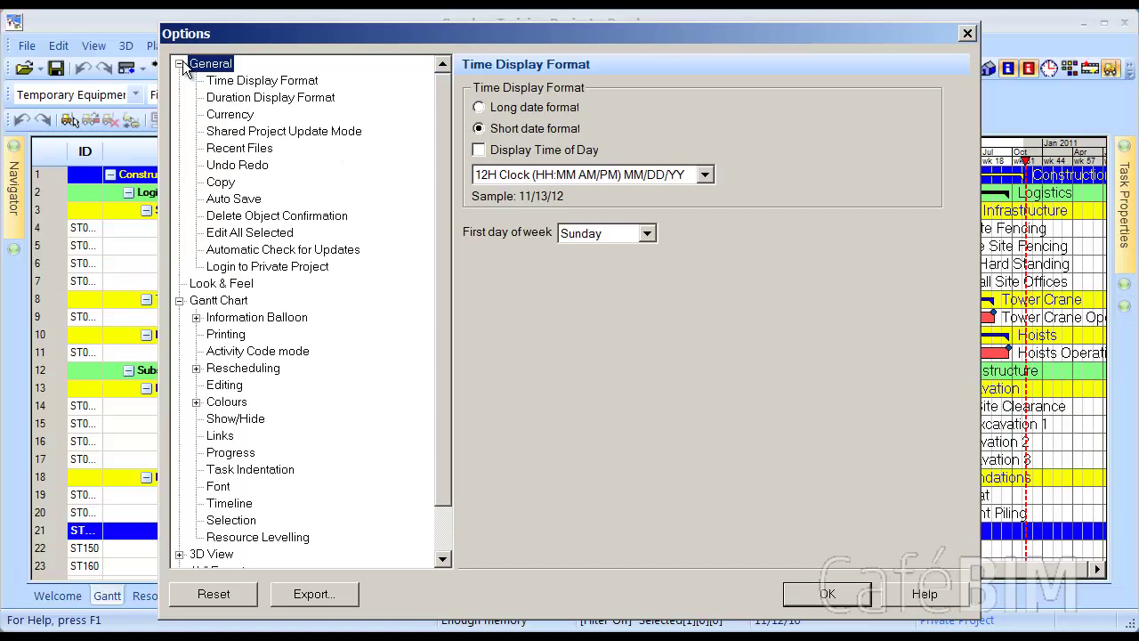
{"action": "left_click", "coordinate": [222, 81]}
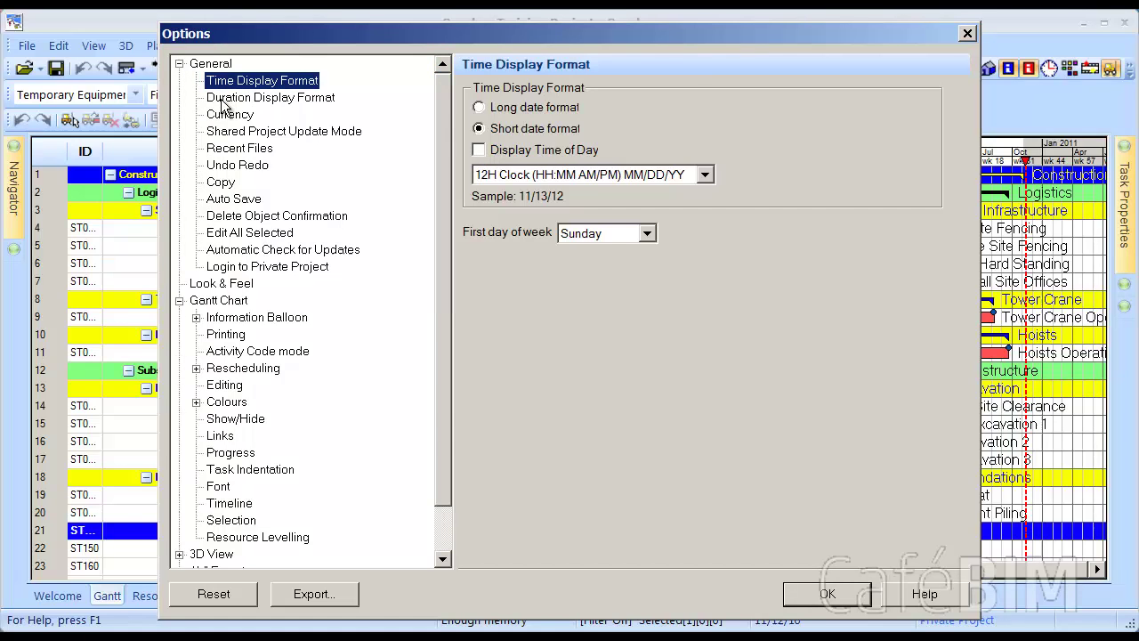
{"action": "left_click", "coordinate": [226, 98]}
{"action": "left_click", "coordinate": [479, 108]}
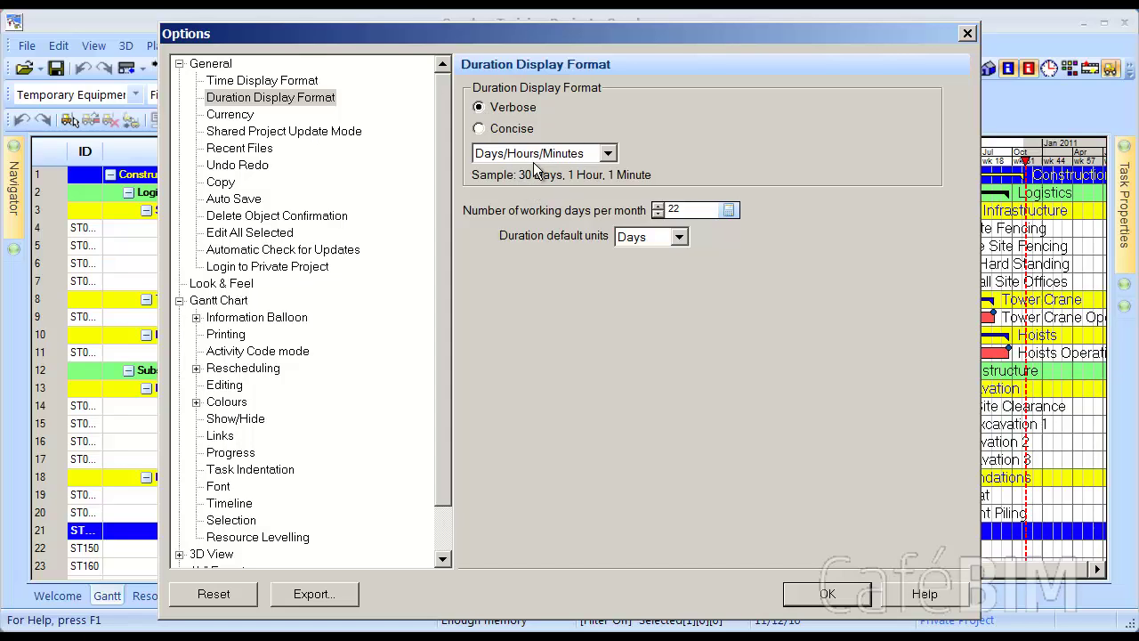
{"action": "left_click", "coordinate": [517, 131]}
{"action": "left_click", "coordinate": [606, 154]}
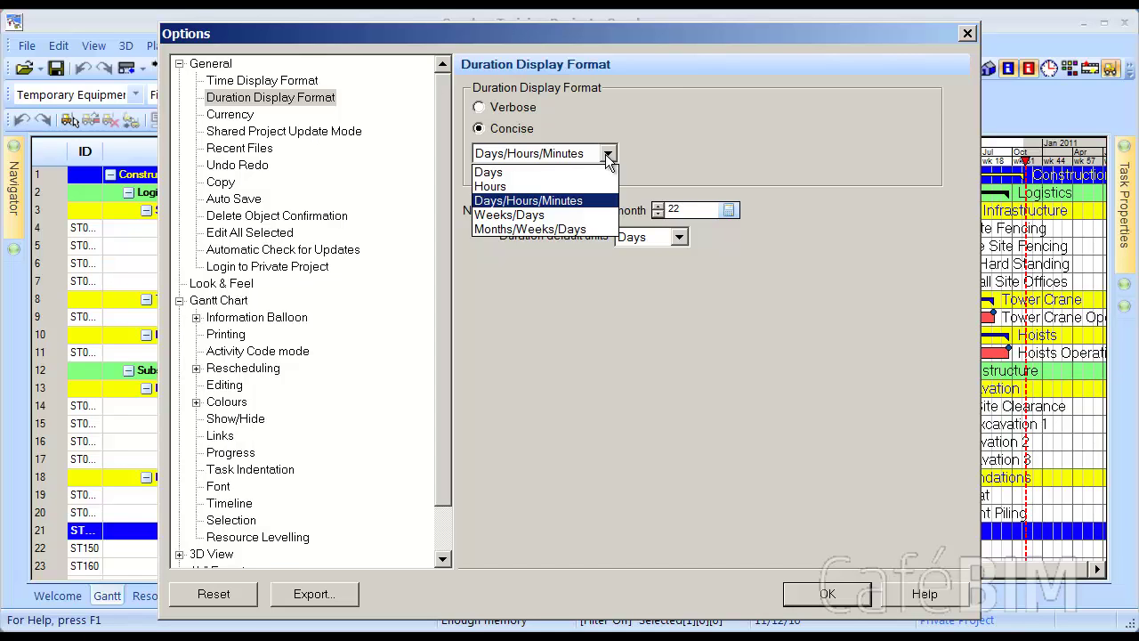
{"action": "left_click", "coordinate": [601, 186]}
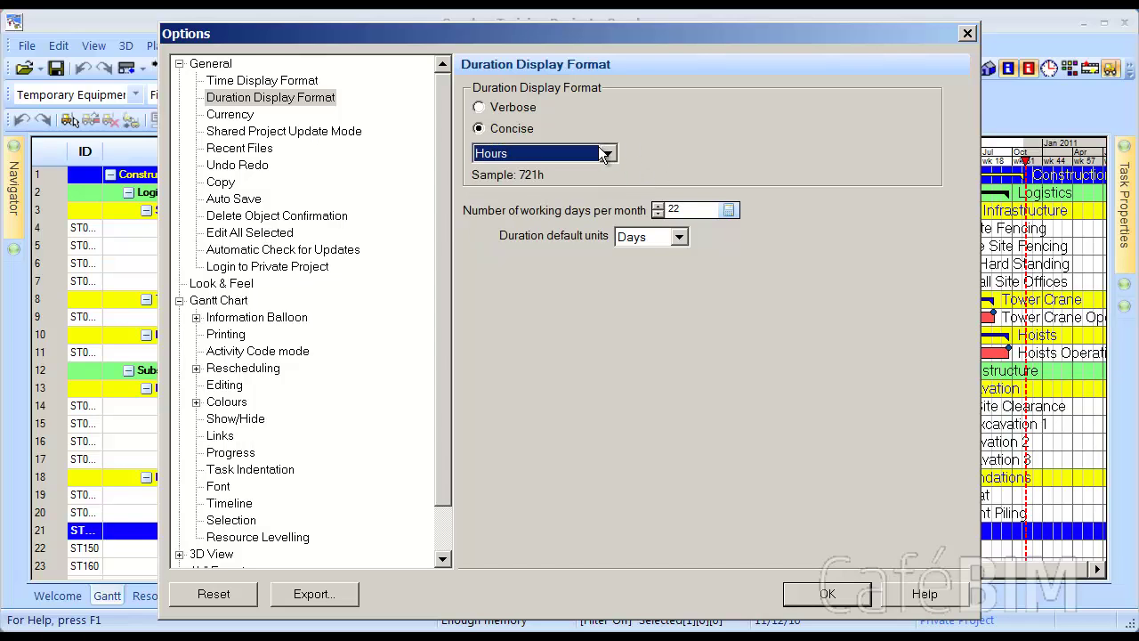
{"action": "left_click", "coordinate": [605, 154]}
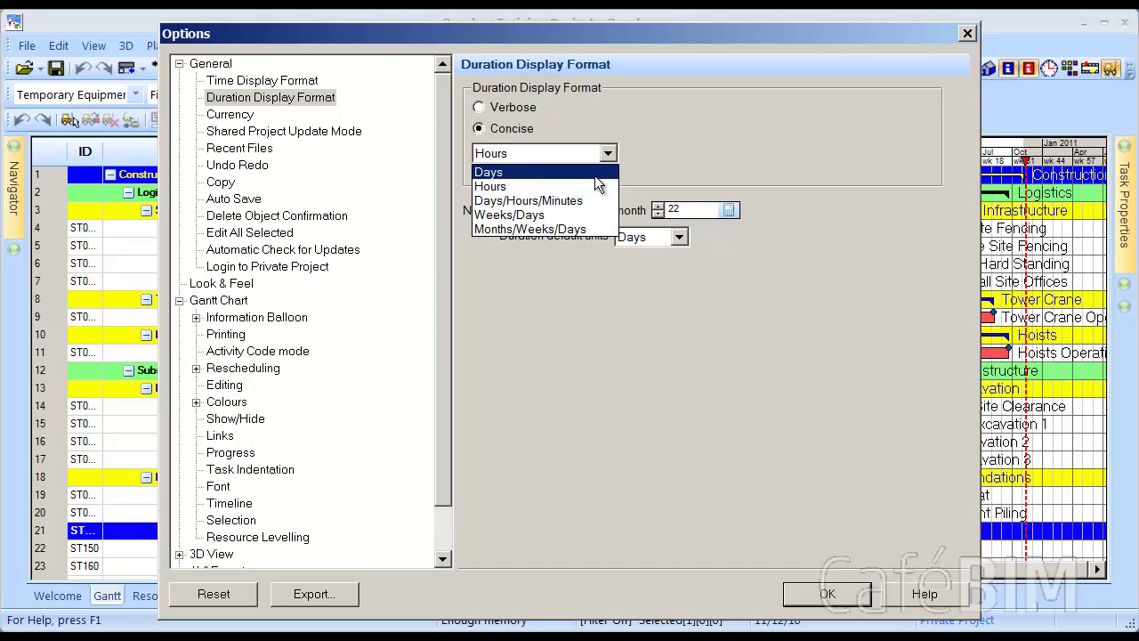
{"action": "left_click", "coordinate": [598, 173]}
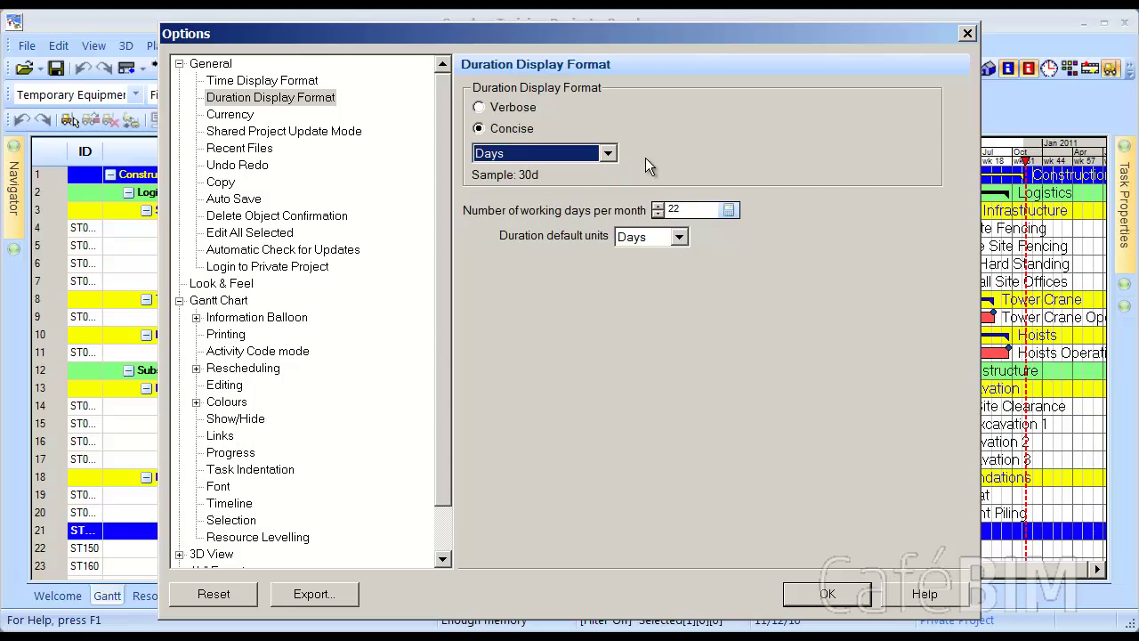
{"action": "left_click", "coordinate": [607, 153]}
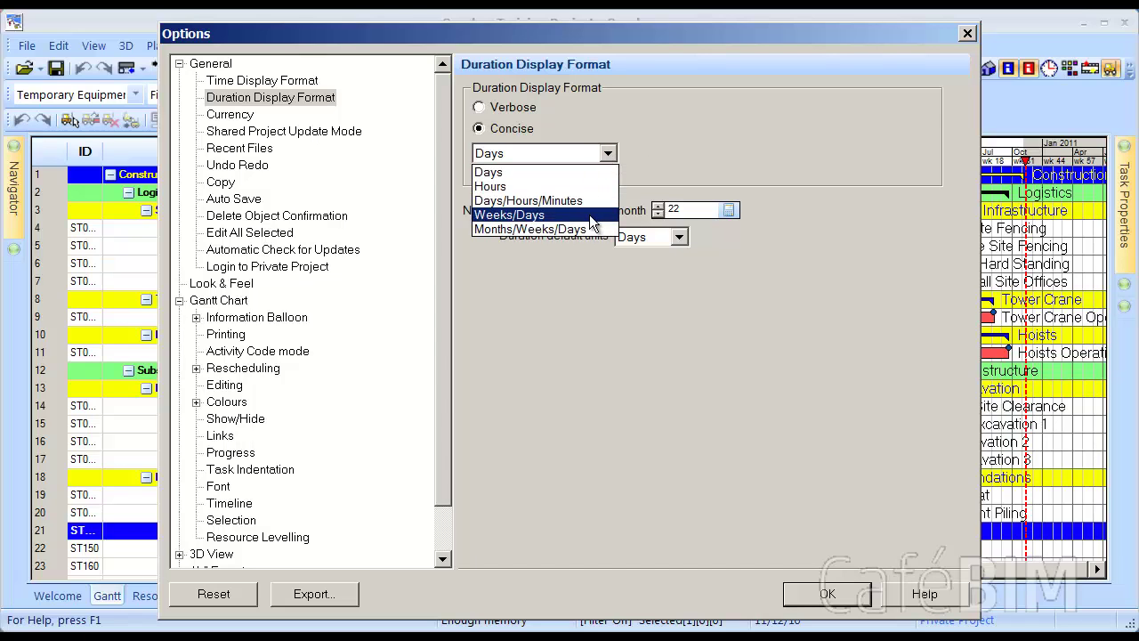
{"action": "left_click", "coordinate": [589, 214]}
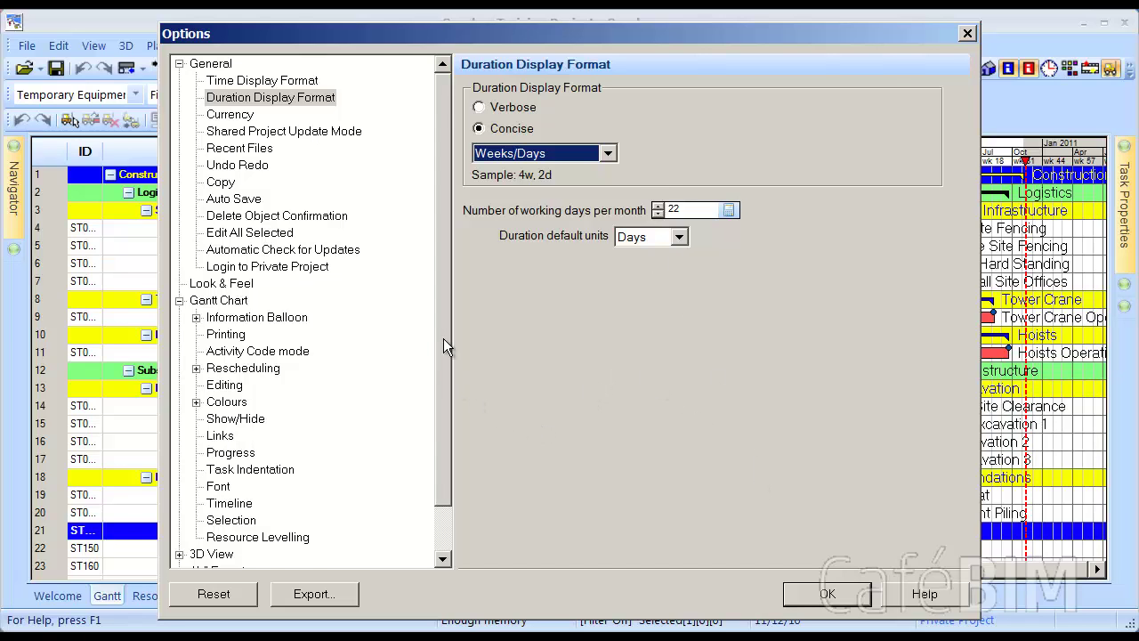
{"action": "left_click_drag", "start_coordinate": [443, 338], "coordinate": [444, 388]}
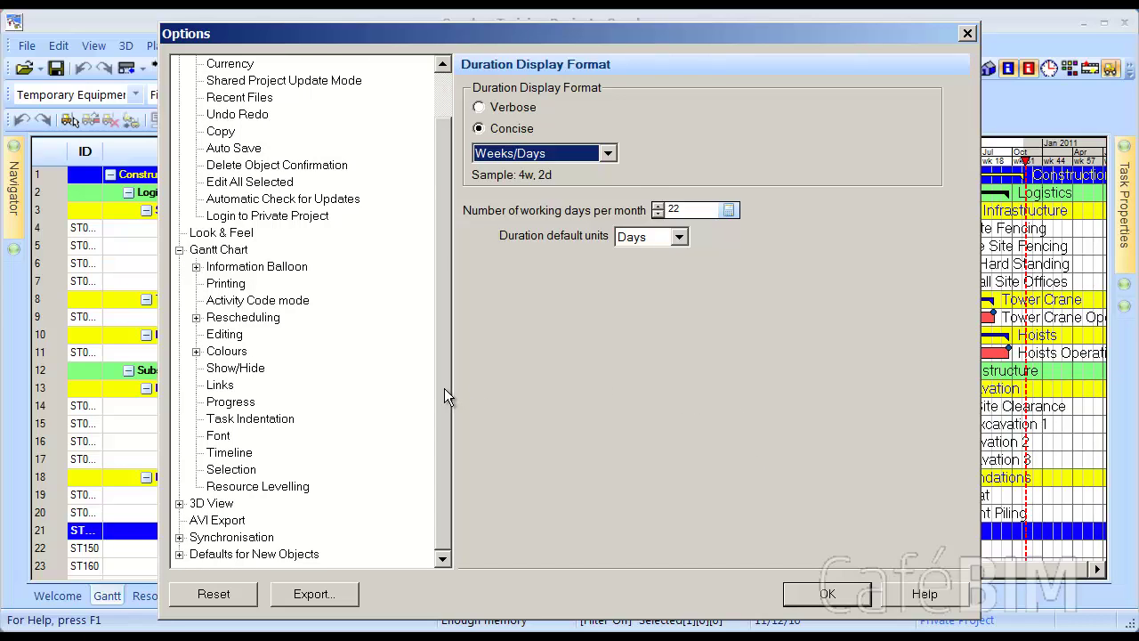
- Set Gantt Chart Task Indentation level to Narrowest and confirm the Options with OK
{"action": "left_click", "coordinate": [268, 419]}
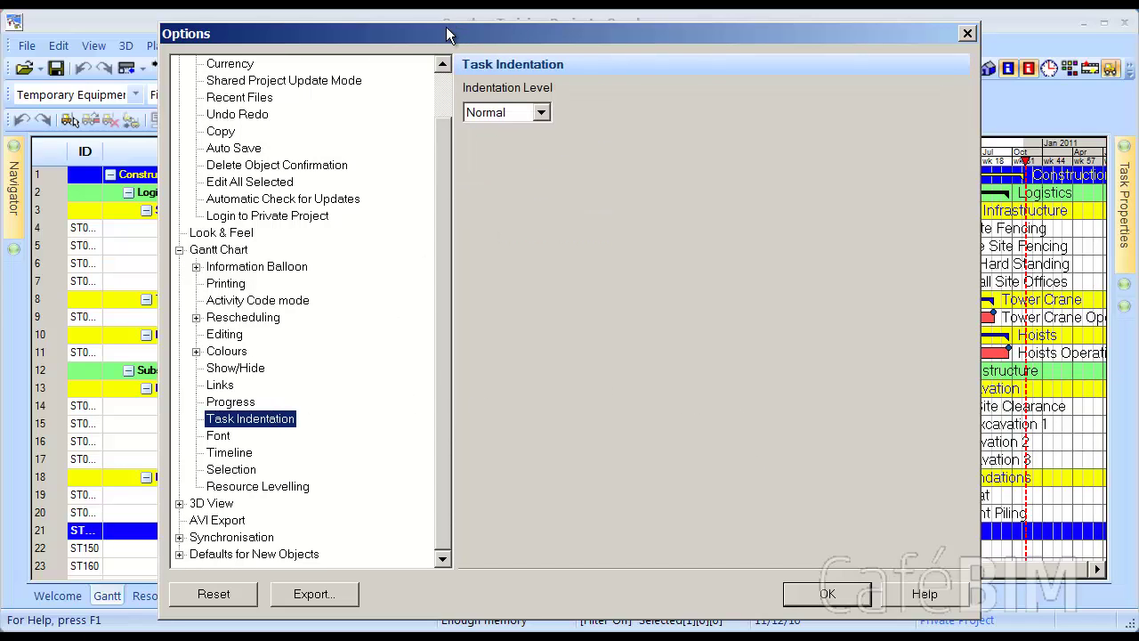
{"action": "left_click_drag", "start_coordinate": [459, 35], "coordinate": [583, 29]}
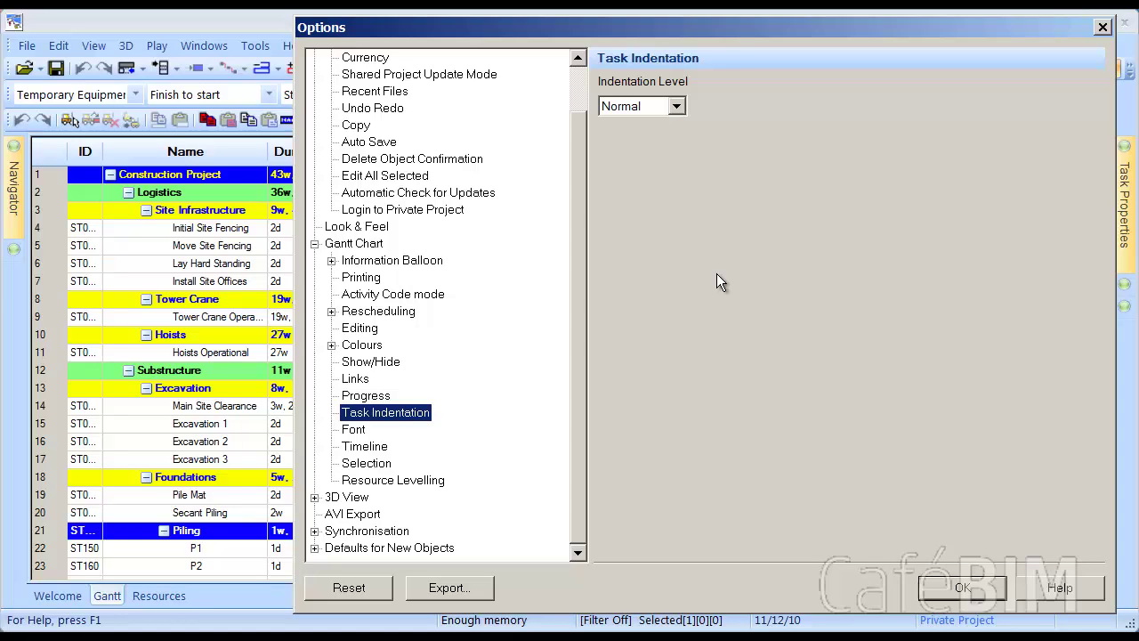
{"action": "left_click", "coordinate": [678, 108]}
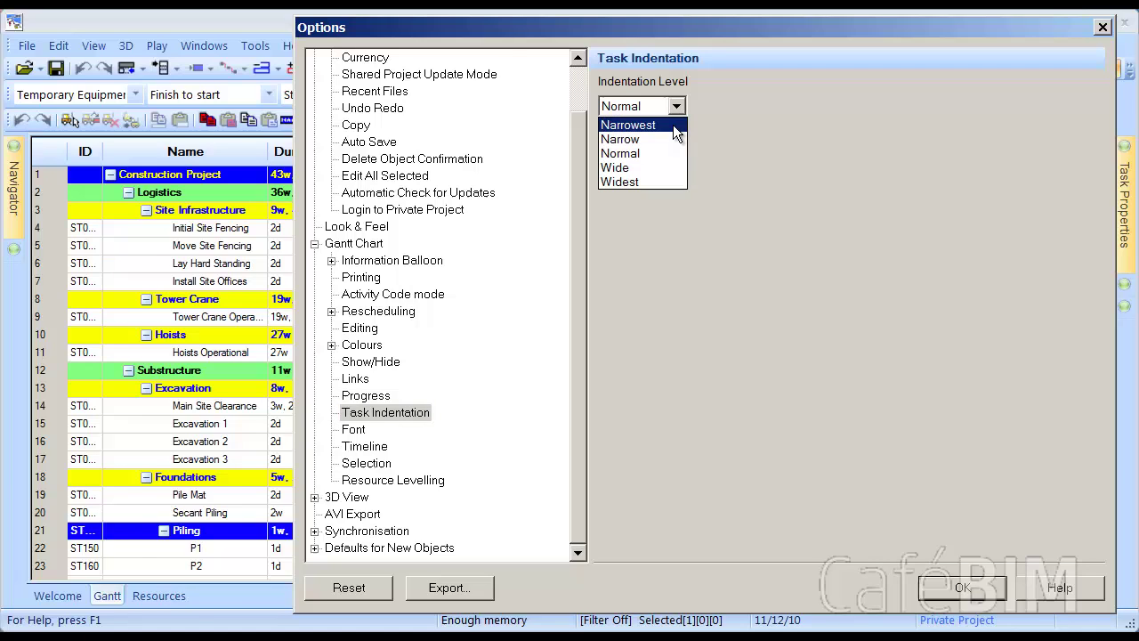
{"action": "left_click", "coordinate": [673, 124]}
{"action": "left_click", "coordinate": [677, 106]}
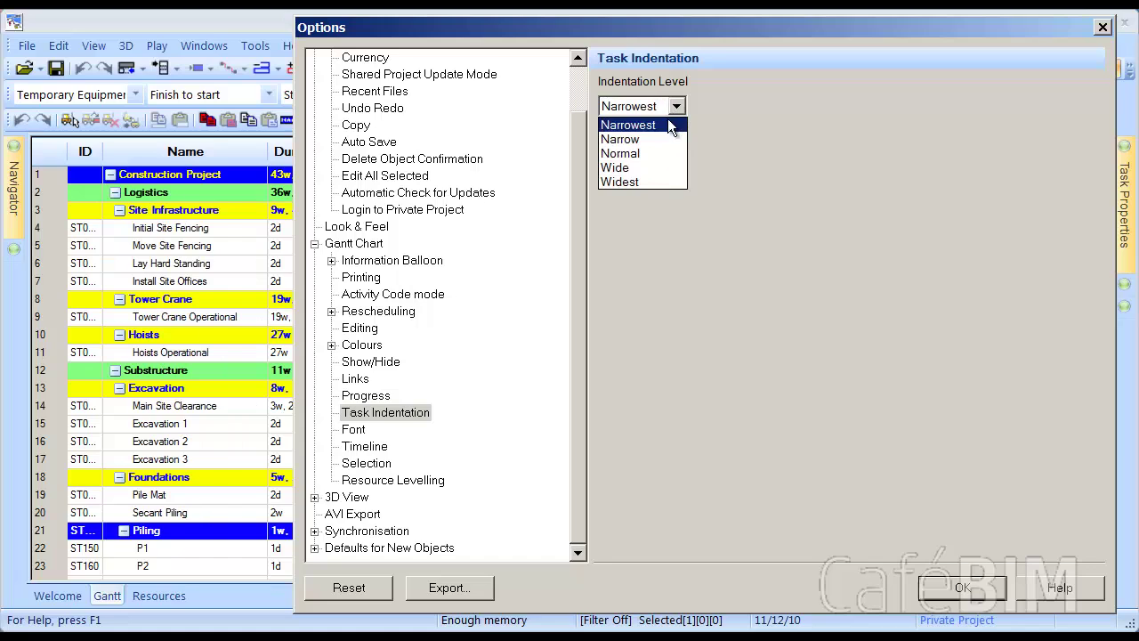
{"action": "left_click", "coordinate": [663, 137]}
{"action": "left_click", "coordinate": [677, 106]}
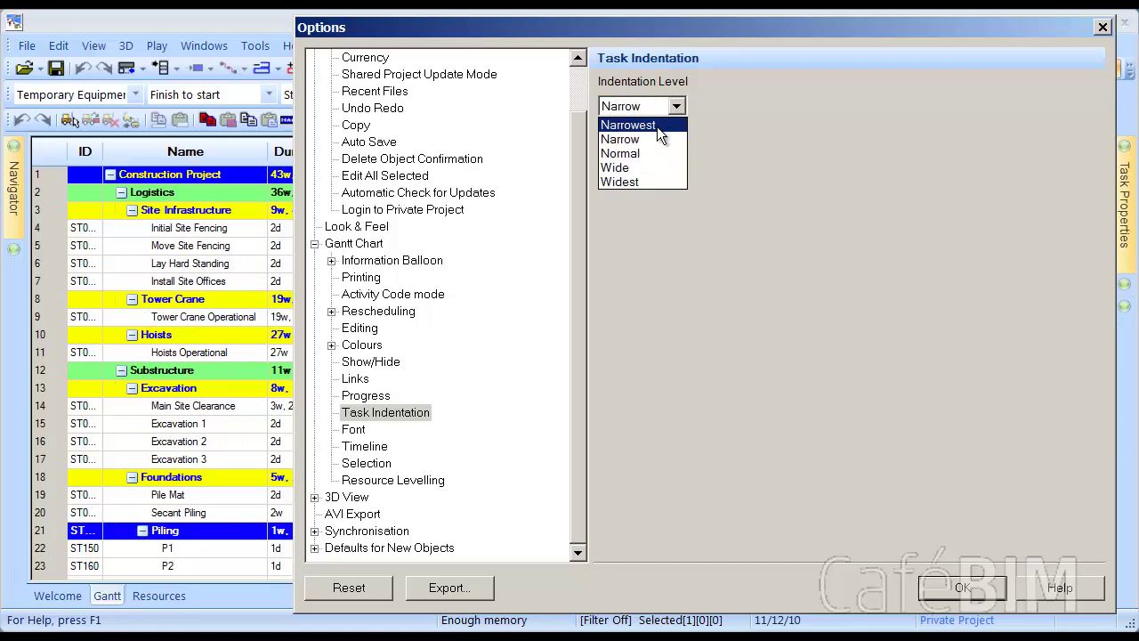
{"action": "left_click", "coordinate": [657, 122]}
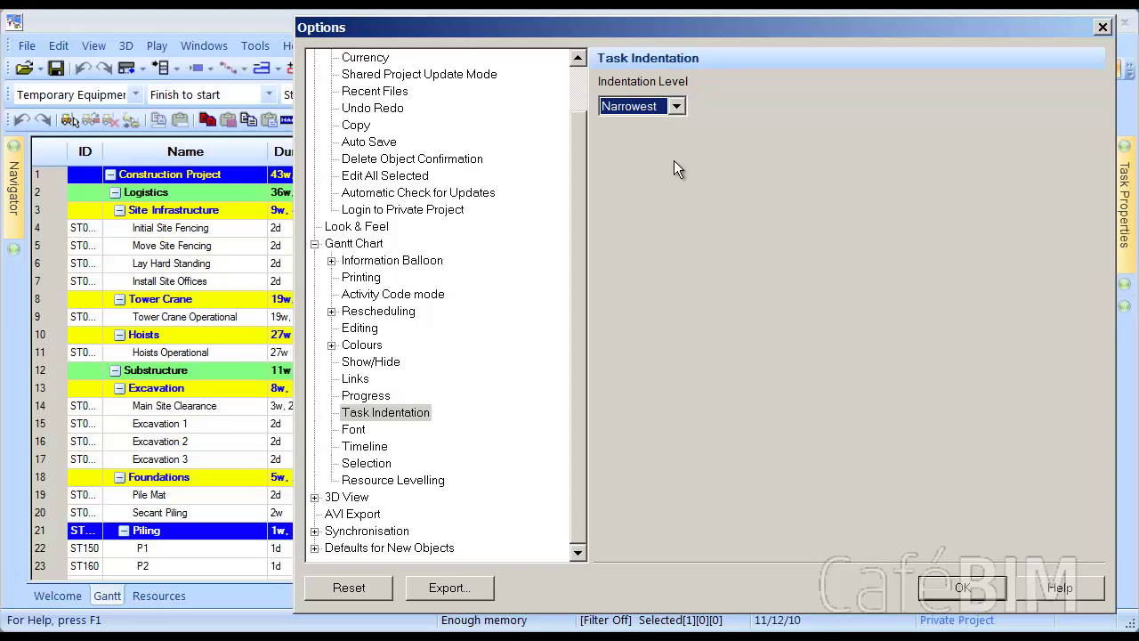
{"action": "left_click", "coordinate": [958, 590]}
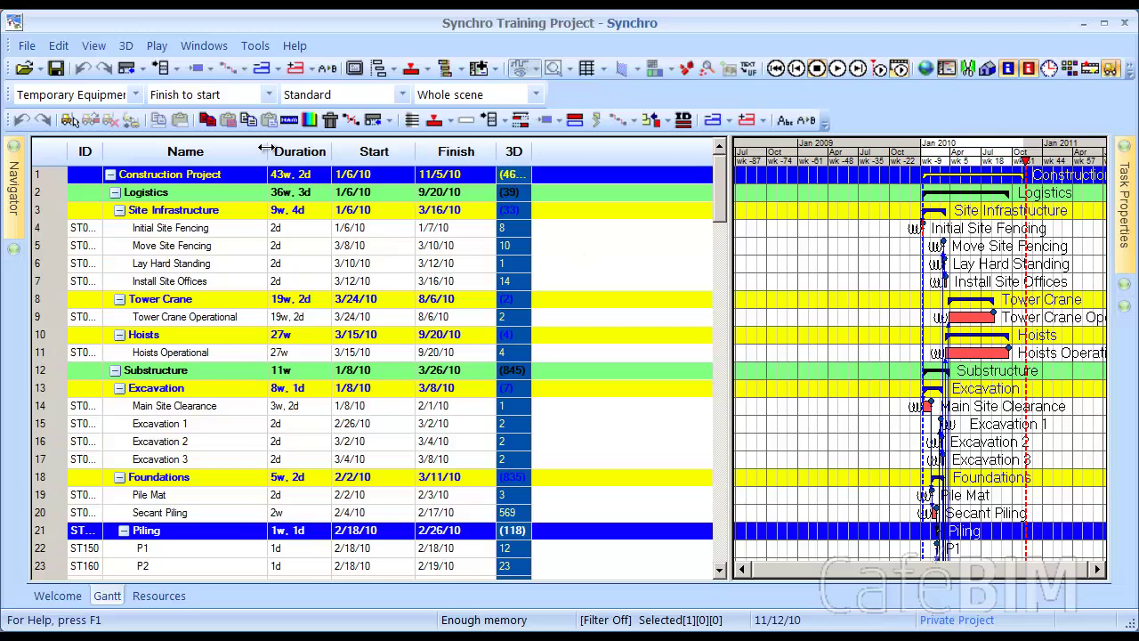
- Resize the Name, Start and Finish columns and drag the grid/chart splitter right to widen the grid
{"action": "left_click_drag", "start_coordinate": [267, 151], "coordinate": [303, 150]}
{"action": "left_click_drag", "start_coordinate": [383, 151], "coordinate": [357, 152]}
{"action": "left_click_drag", "start_coordinate": [440, 151], "coordinate": [424, 151]}
{"action": "mouse_move", "coordinate": [729, 169]}
{"action": "left_mouse_down"}
{"action": "mouse_move", "coordinate": [603, 169]}
{"action": "mouse_move", "coordinate": [745, 169]}
{"action": "left_mouse_up"}
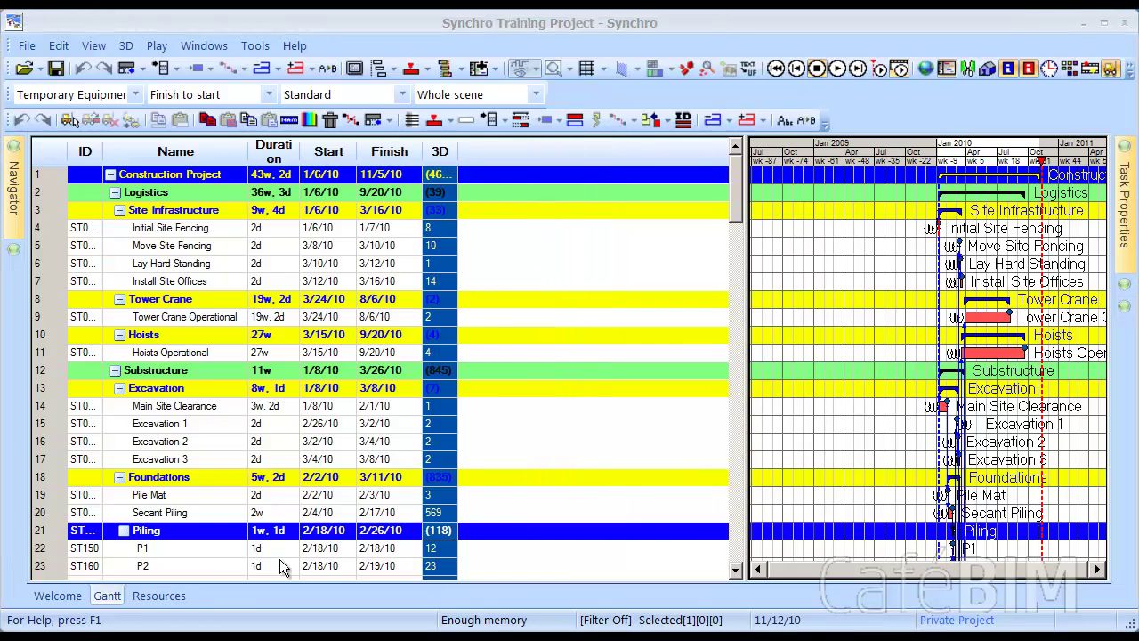
- On the Resources list, pin Navigator and Task Properties open and expand the General section
{"action": "left_click", "coordinate": [177, 597]}
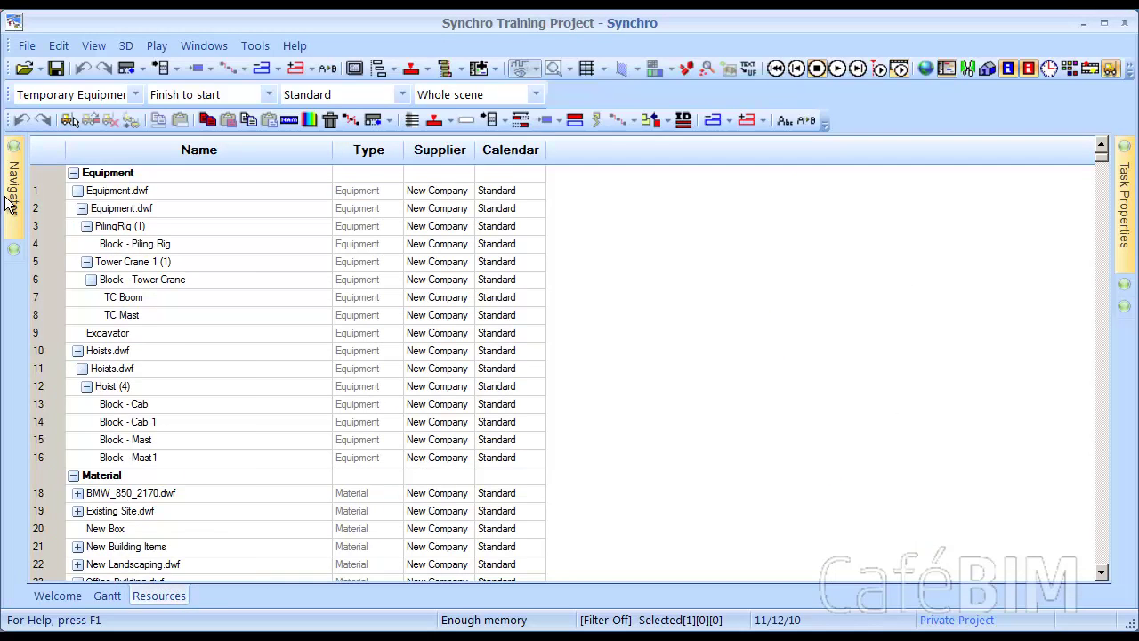
{"action": "mouse_move", "coordinate": [16, 203]}
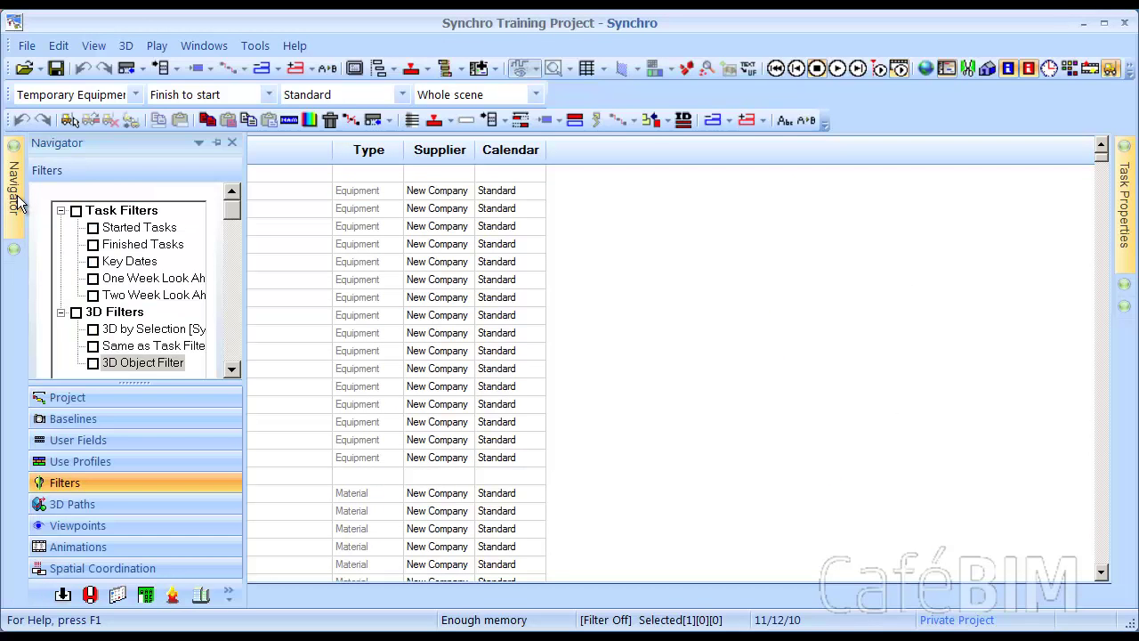
{"action": "left_click", "coordinate": [217, 142]}
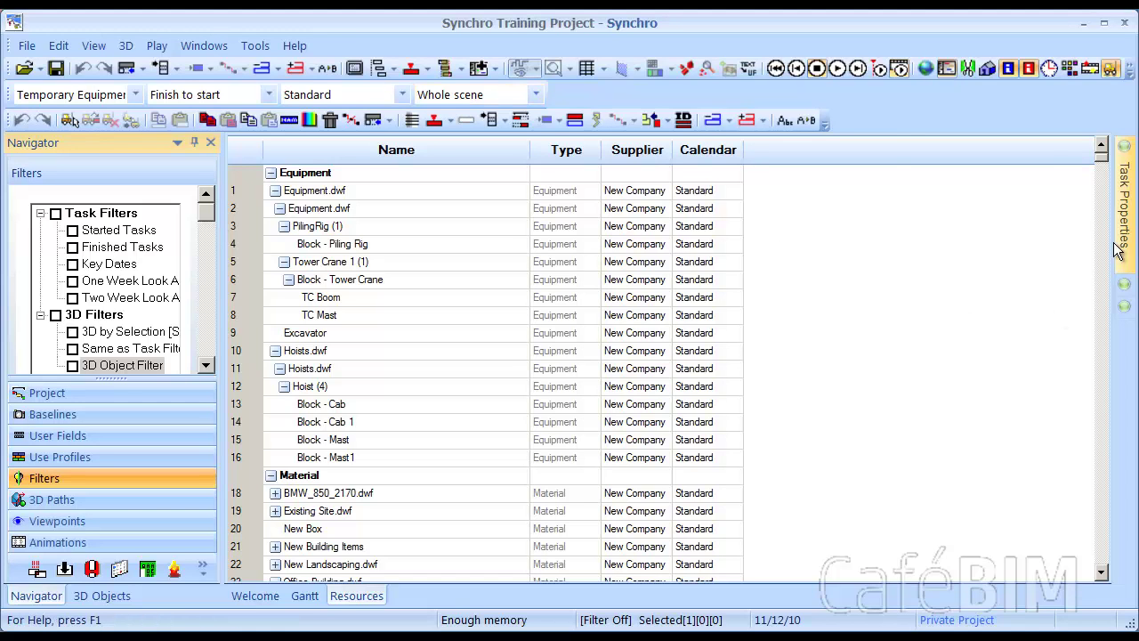
{"action": "mouse_move", "coordinate": [1124, 233]}
{"action": "left_click", "coordinate": [1082, 143]}
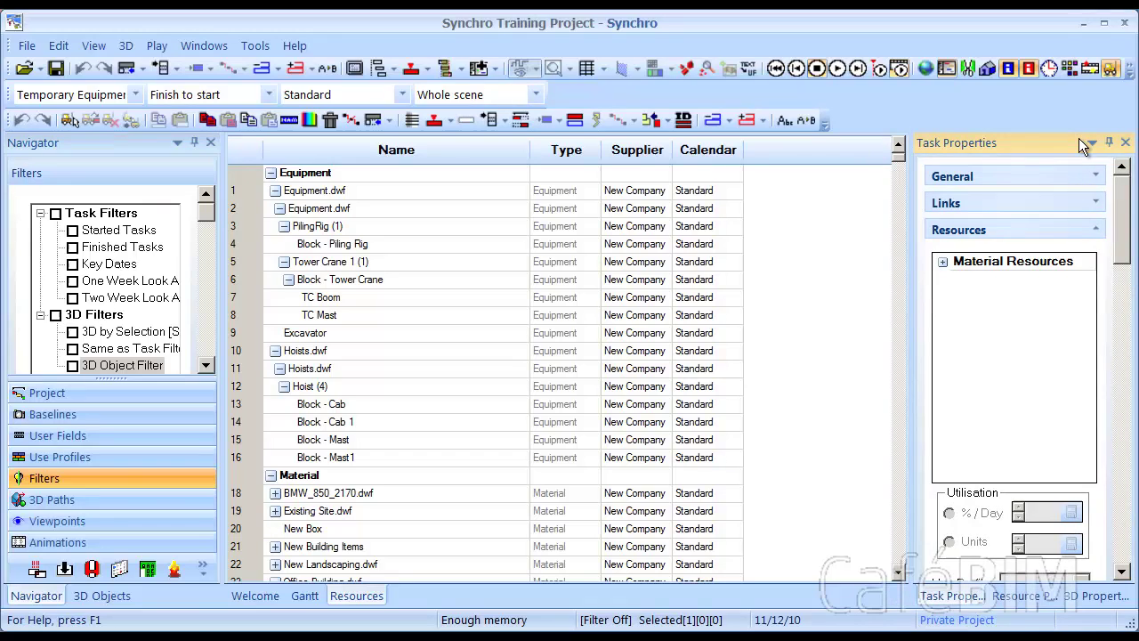
{"action": "left_click", "coordinate": [1032, 178]}
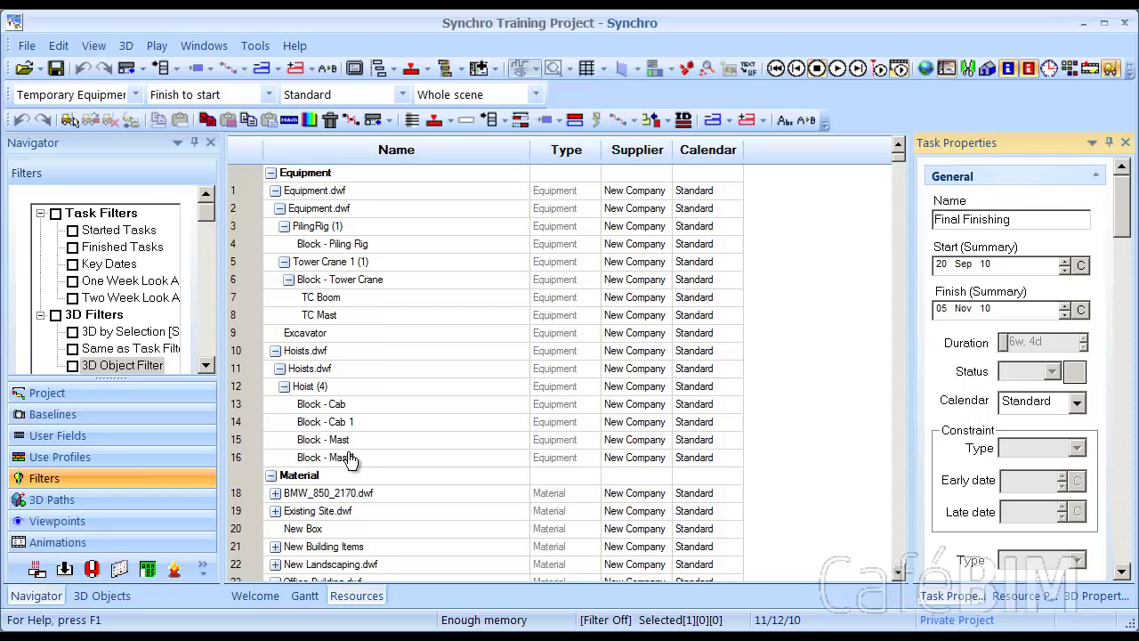
- Close the Navigator panel, then restore it through the Windows > Navigator menu entry
{"action": "left_click", "coordinate": [209, 143]}
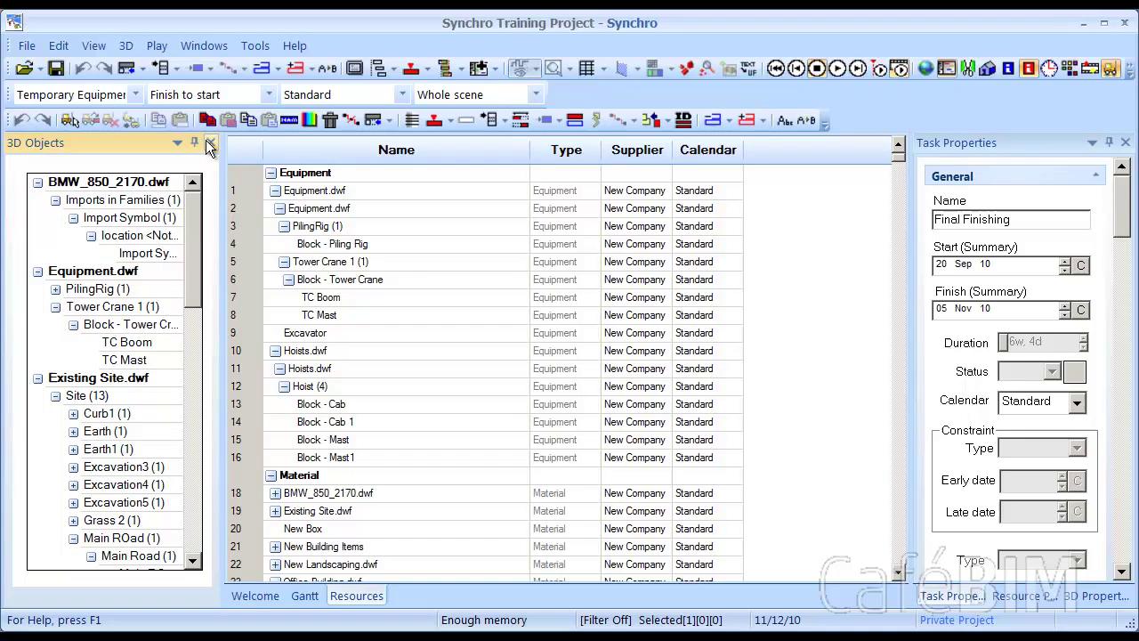
{"action": "left_click", "coordinate": [212, 49]}
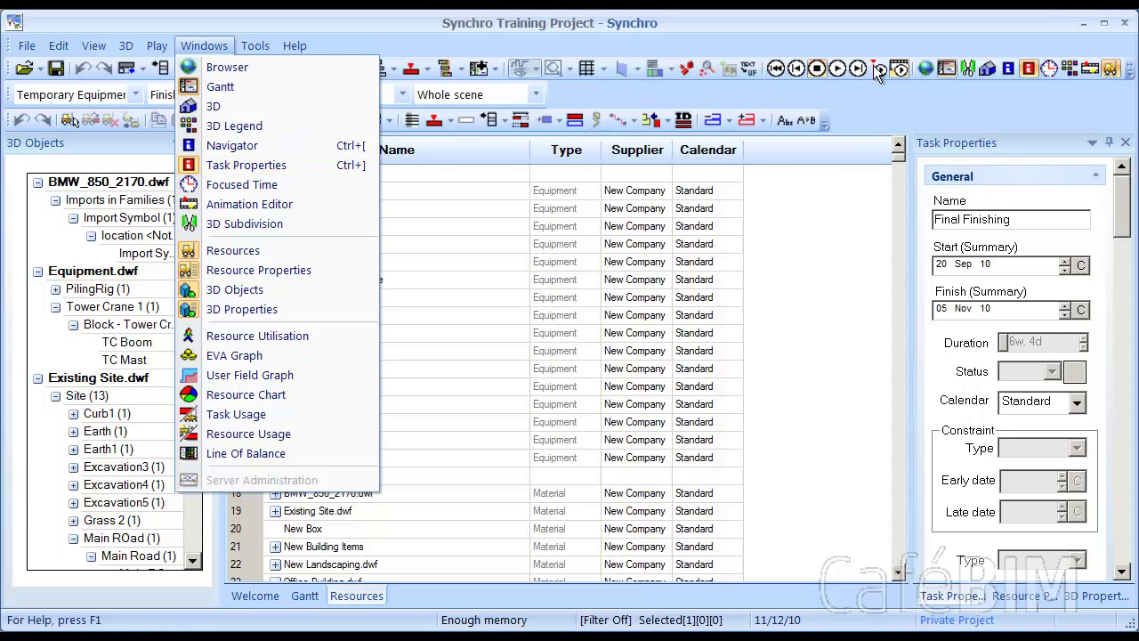
{"action": "left_click", "coordinate": [1008, 69]}
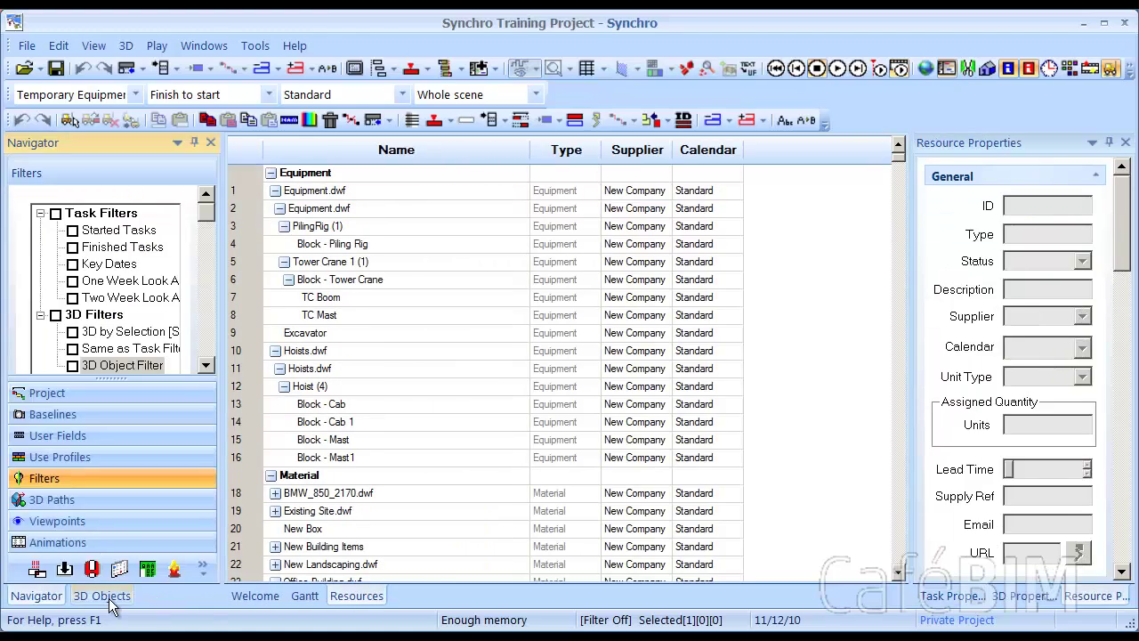
- Float the 3D Objects panel and dock it onto the Navigator's centre guide as a tab
{"action": "left_click", "coordinate": [105, 605]}
{"action": "left_click_drag", "start_coordinate": [105, 605], "coordinate": [718, 160]}
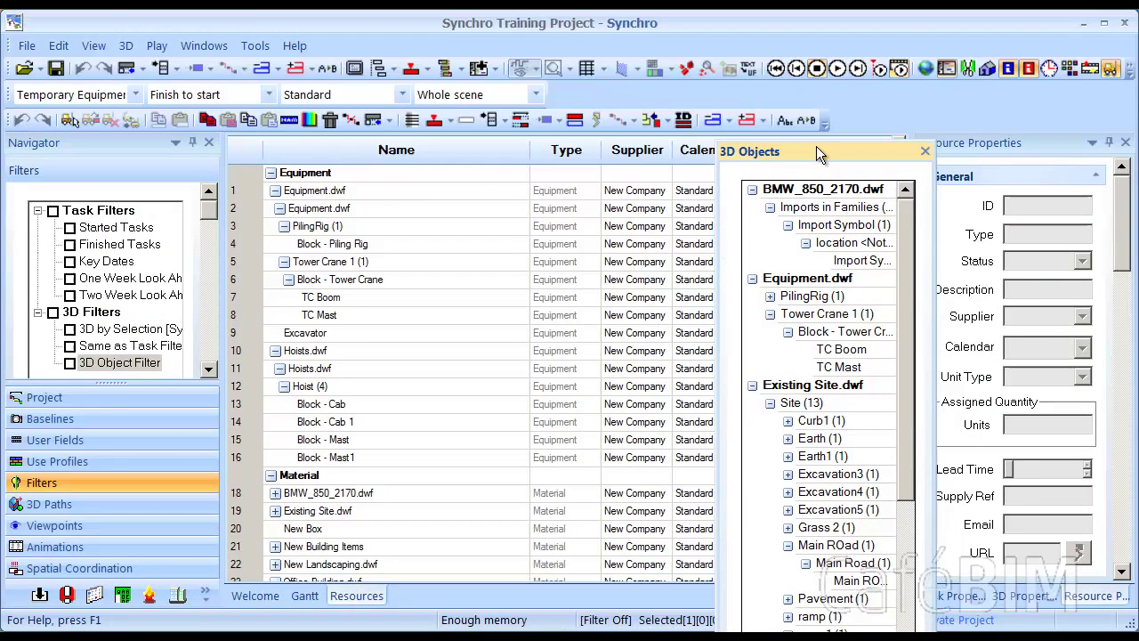
{"action": "left_click_drag", "start_coordinate": [819, 153], "coordinate": [124, 372]}
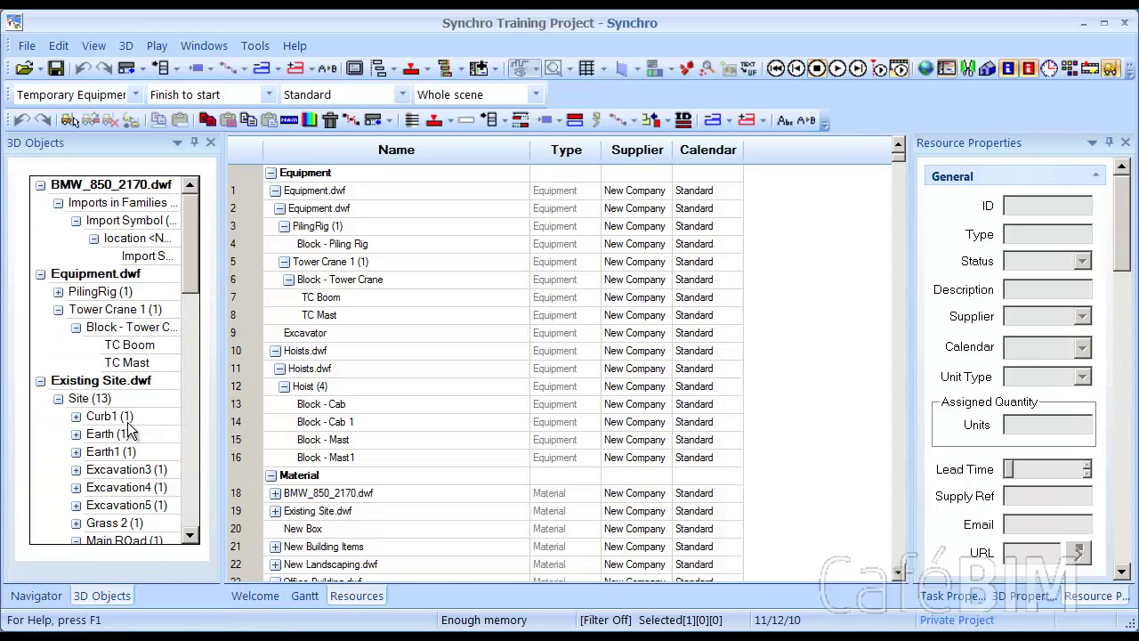
{"action": "left_click", "coordinate": [38, 597]}
- Switch between the Navigator and 3D Objects tabs, ending with 3D Objects in front
{"action": "left_click", "coordinate": [106, 599]}
{"action": "left_click", "coordinate": [36, 599]}
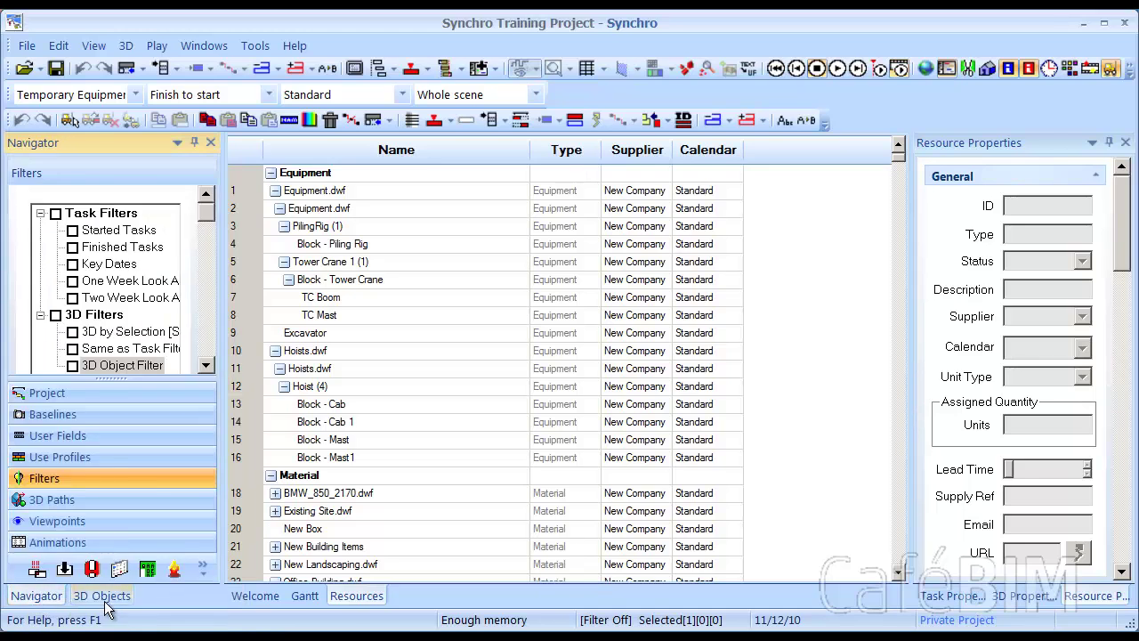
{"action": "left_click", "coordinate": [107, 598]}
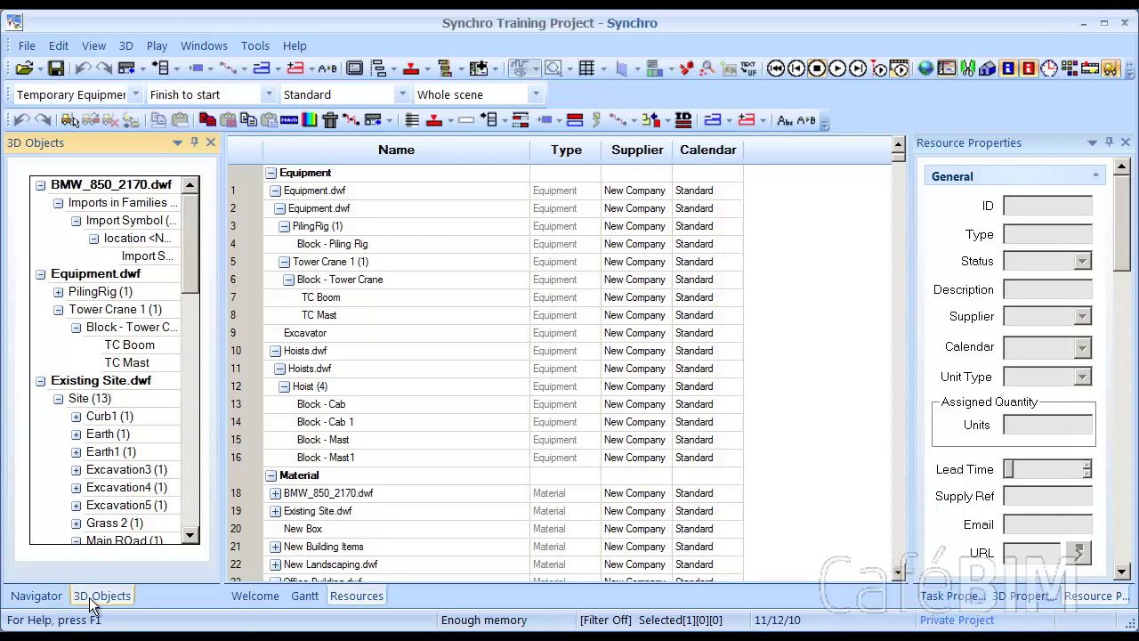
{"action": "left_click", "coordinate": [35, 598]}
{"action": "left_click", "coordinate": [101, 596]}
{"action": "left_click", "coordinate": [37, 596]}
{"action": "left_click", "coordinate": [102, 596]}
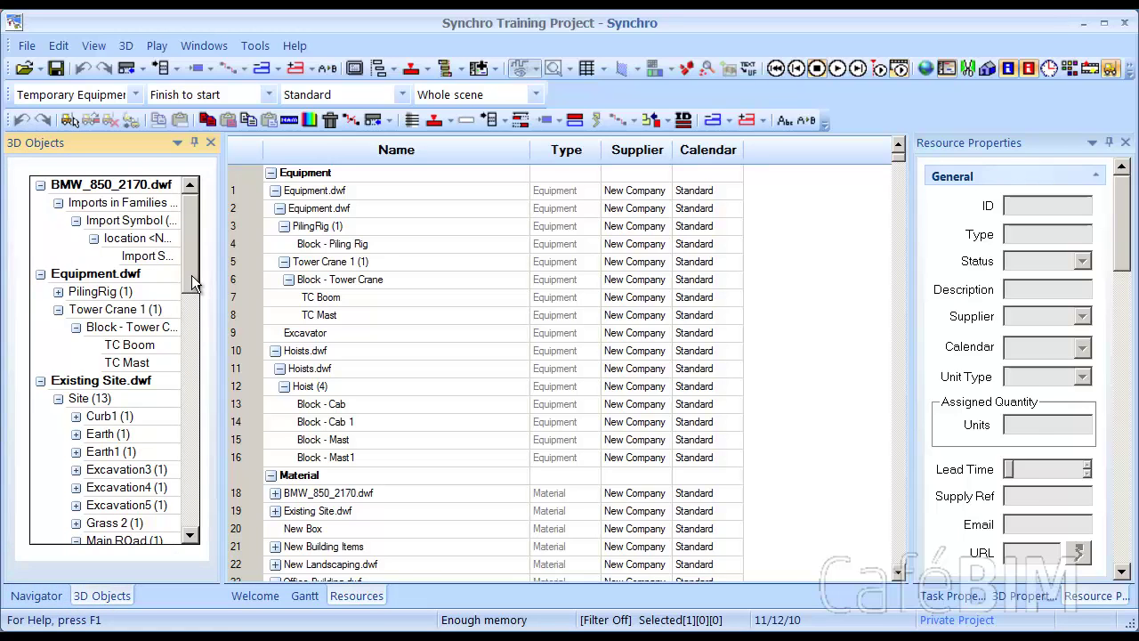